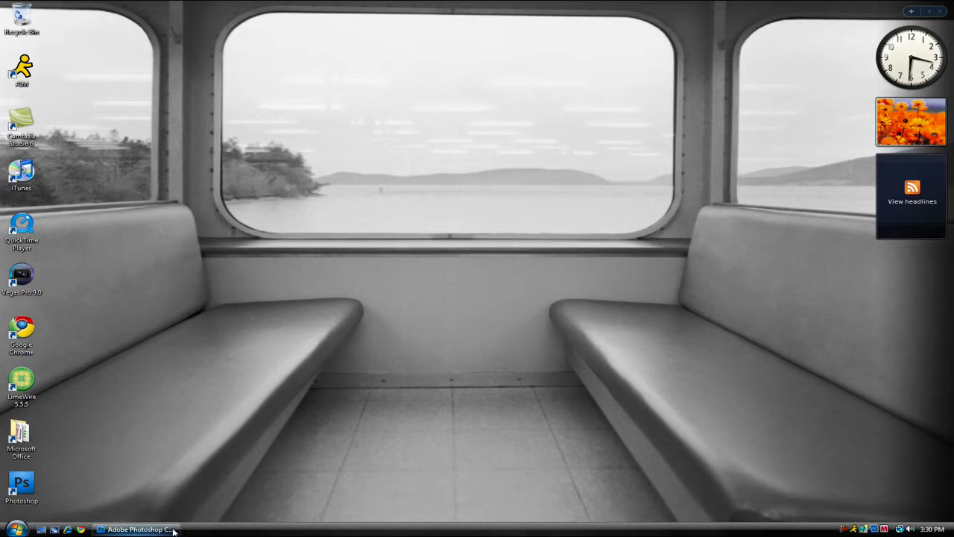
# Step: Restore the Photoshop window from the taskbar to show the Free Tech Support cloud artwork
pyautogui.moveTo(156, 531)
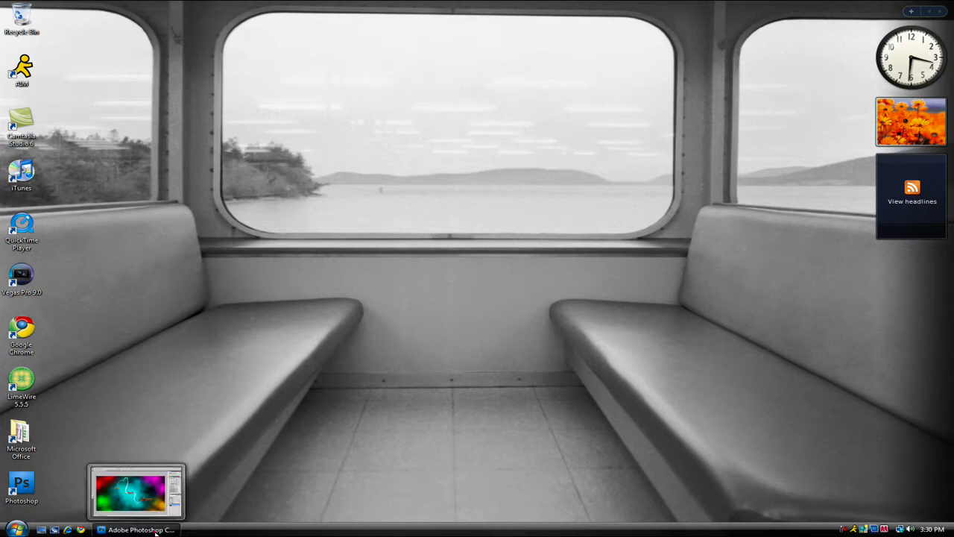
pyautogui.click(156, 530)
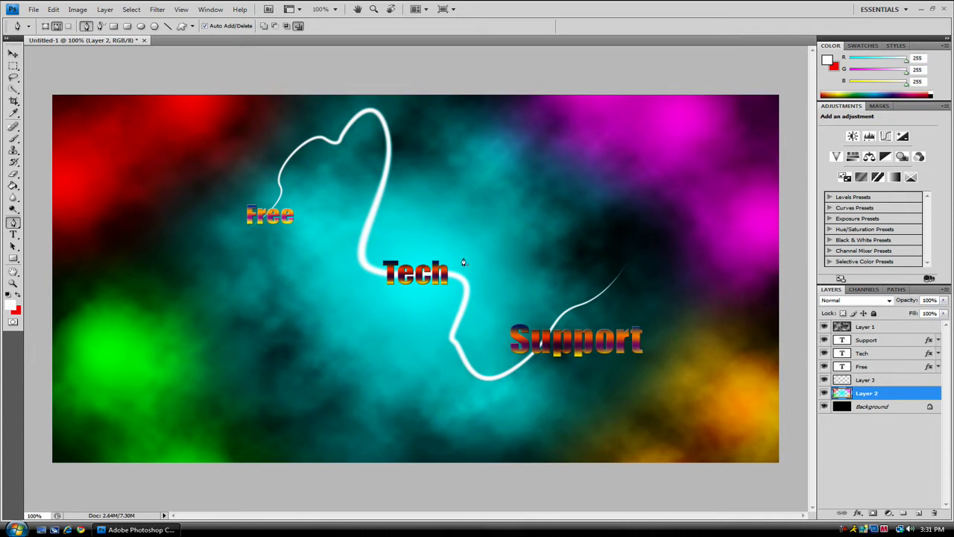
# Step: Create a new 1280 × 720 pixel, 72 ppi RGB document with a White background
pyautogui.click(34, 9)
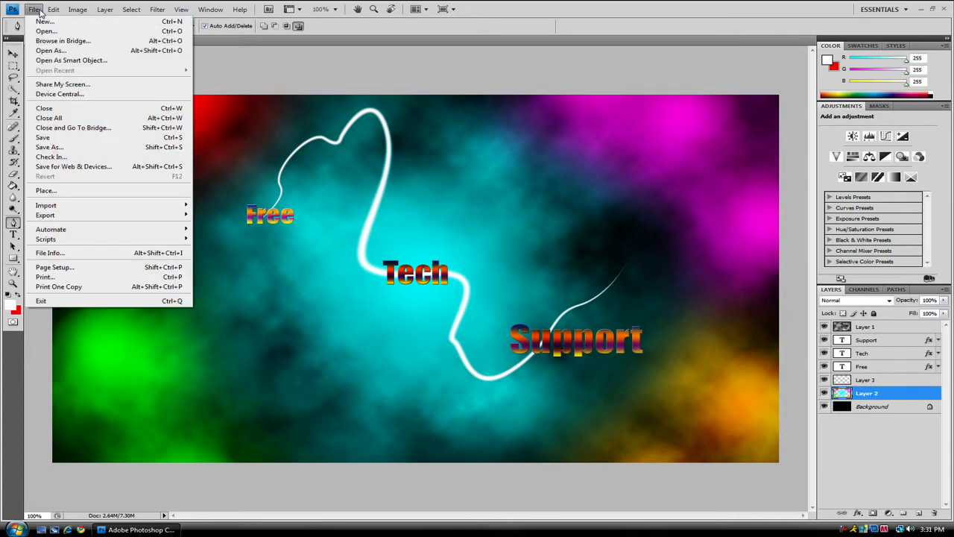
pyautogui.click(157, 9)
pyautogui.click(522, 5)
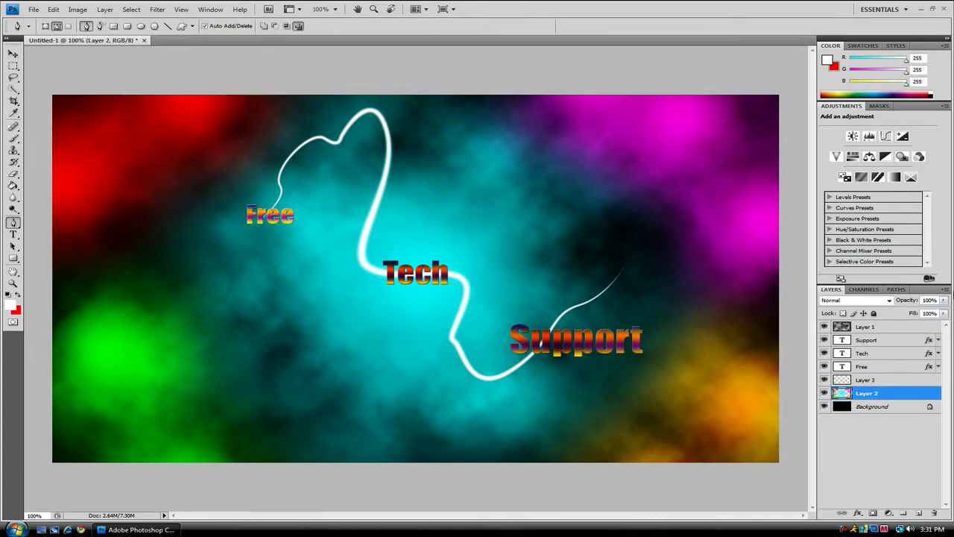
pyautogui.click(33, 9)
pyautogui.click(38, 19)
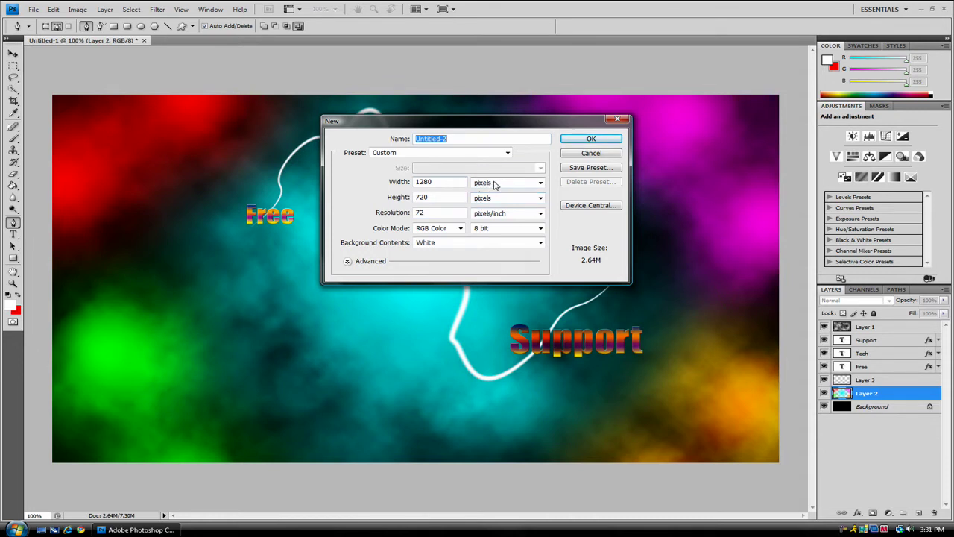
pyautogui.click(494, 184)
pyautogui.click(493, 193)
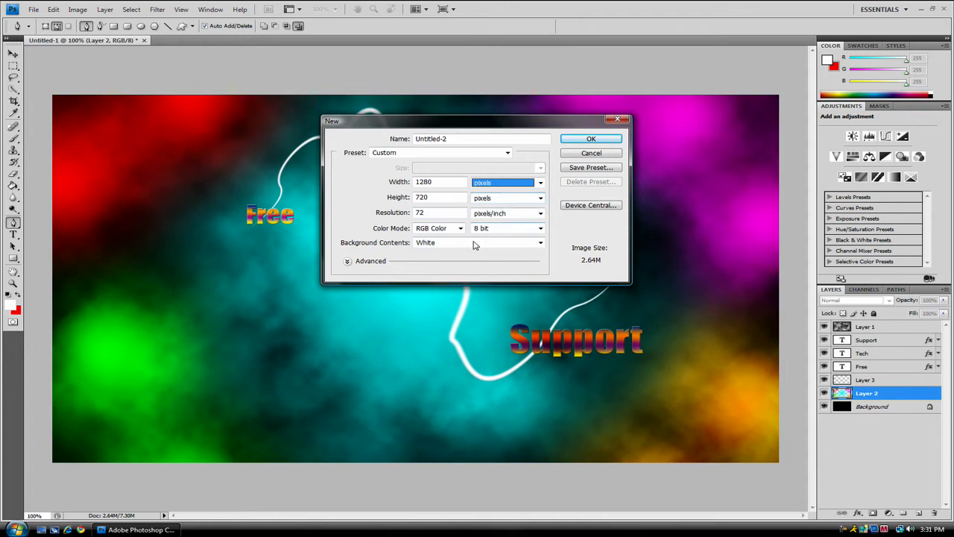
pyautogui.click(436, 244)
pyautogui.click(436, 244)
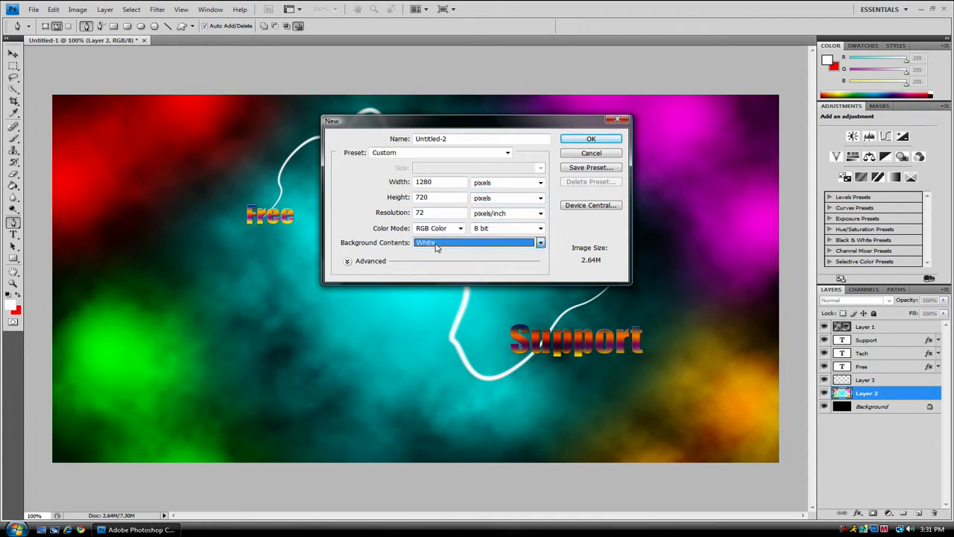
pyautogui.click(591, 140)
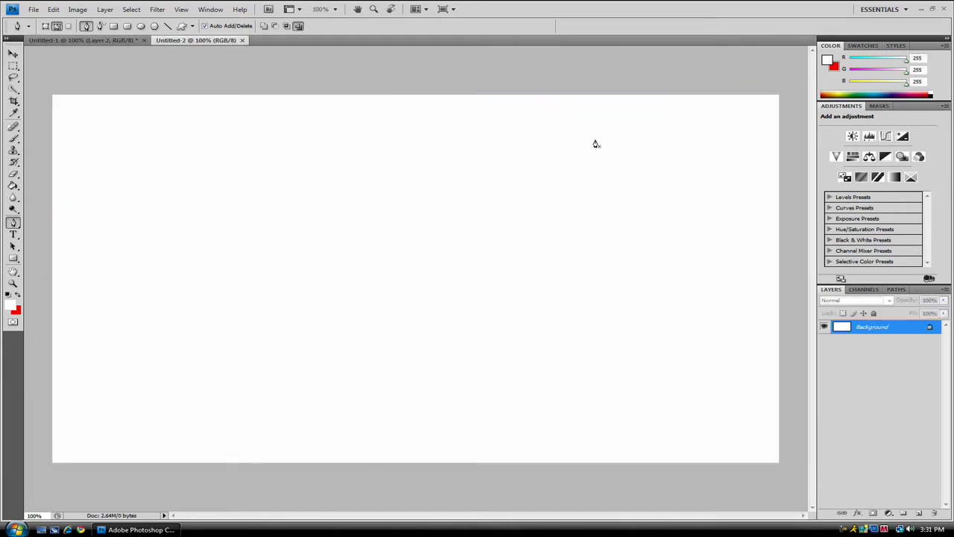
# Step: Close Untitled-1 without saving, then fill the Untitled-2 canvas with black (000000) using the Paint Bucket
pyautogui.click(143, 40)
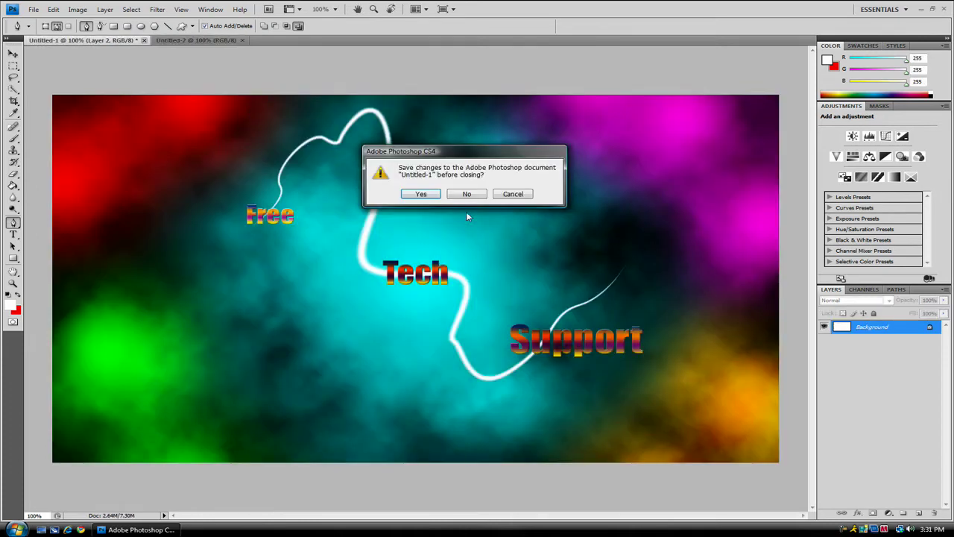
pyautogui.click(464, 194)
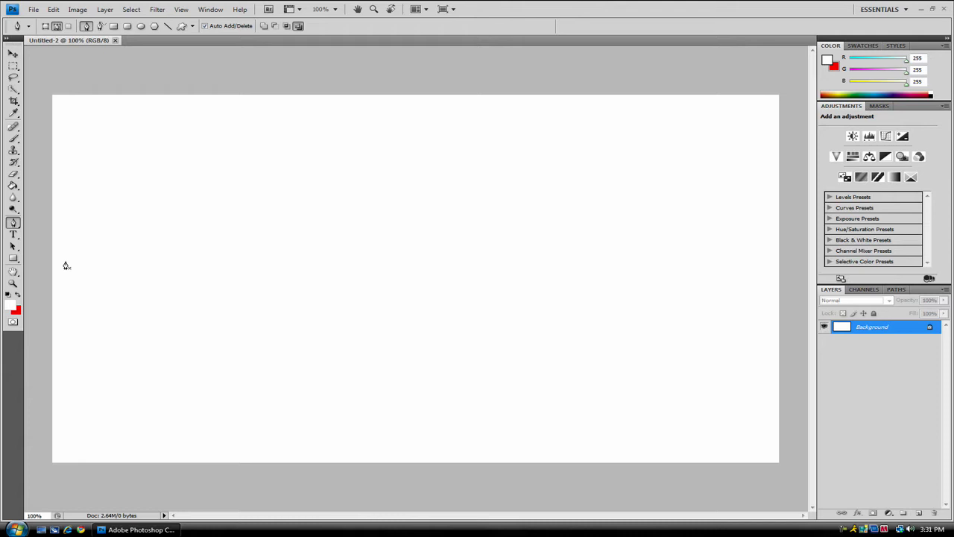
pyautogui.click(11, 305)
pyautogui.click(332, 270)
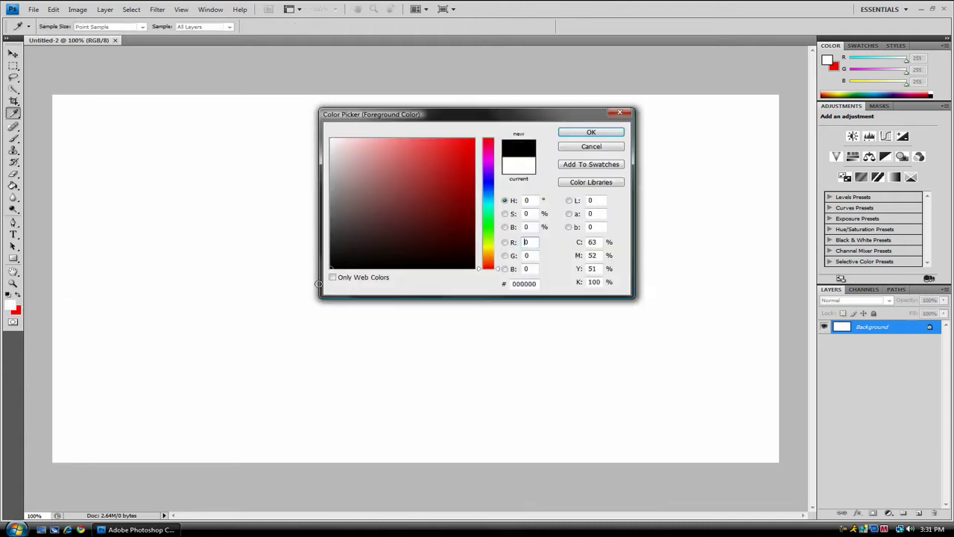
pyautogui.click(588, 133)
pyautogui.press('p')
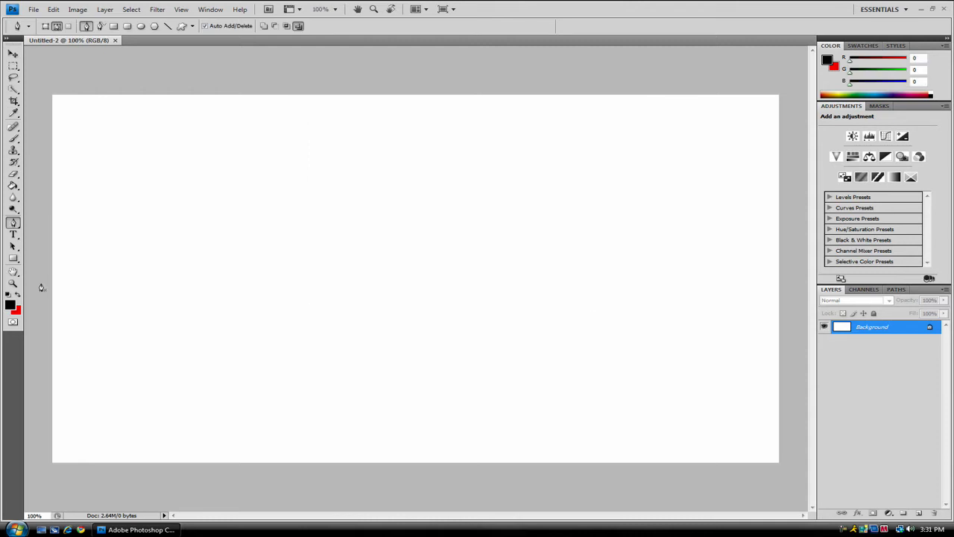
pyautogui.click(14, 186)
pyautogui.click(142, 255)
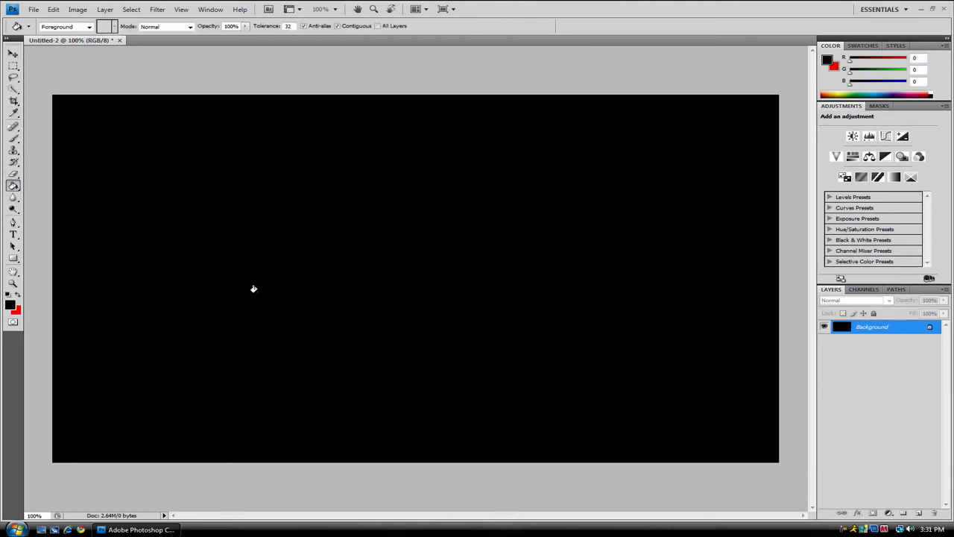
# Step: Add a new Layer 1 and set the foreground colour to white
pyautogui.click(919, 513)
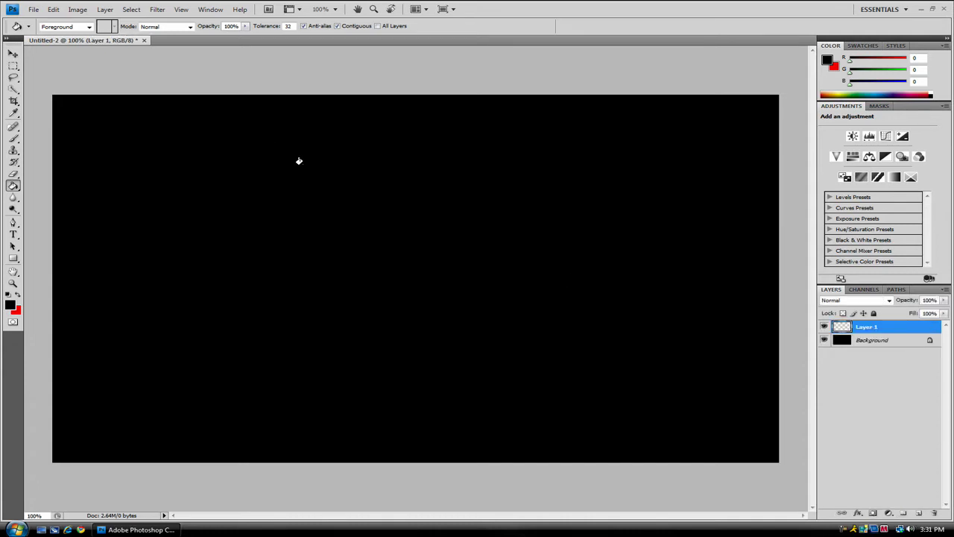
pyautogui.click(157, 9)
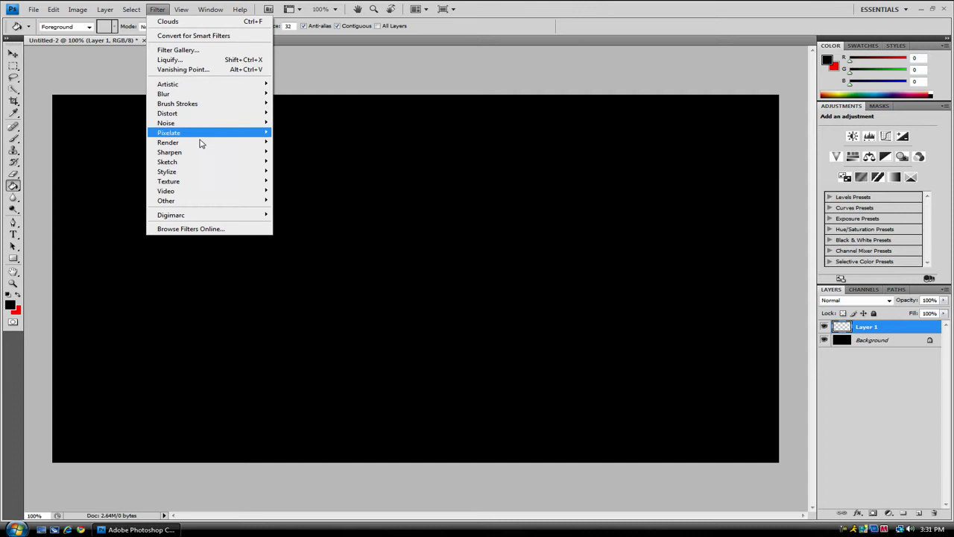
pyautogui.moveTo(200, 145)
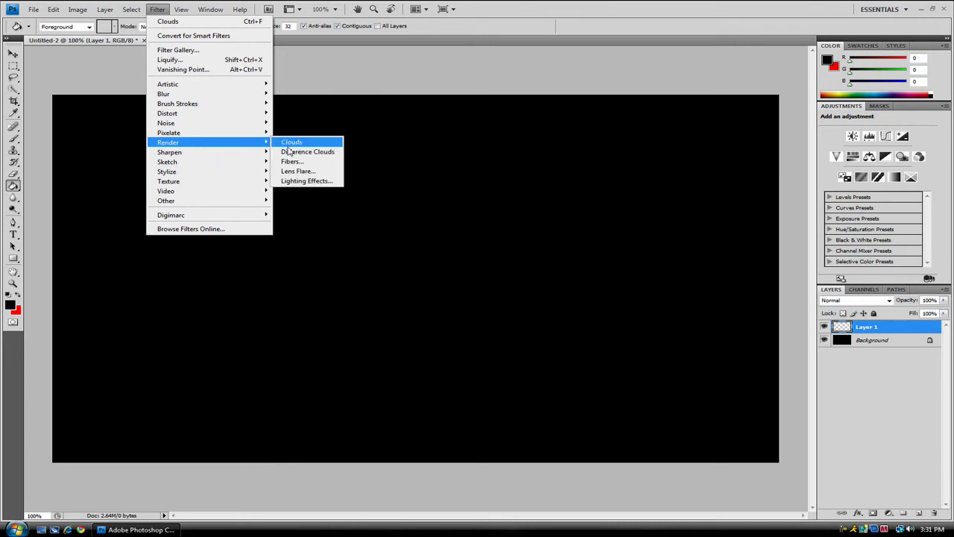
pyautogui.click(10, 304)
pyautogui.moveTo(332, 216); pyautogui.dragTo(331, 140)
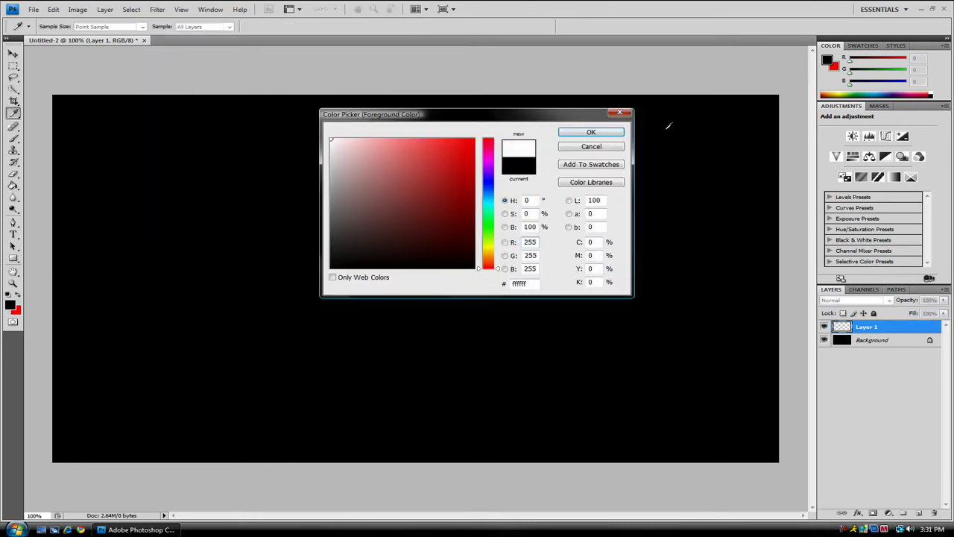
pyautogui.click(592, 134)
pyautogui.press('g')
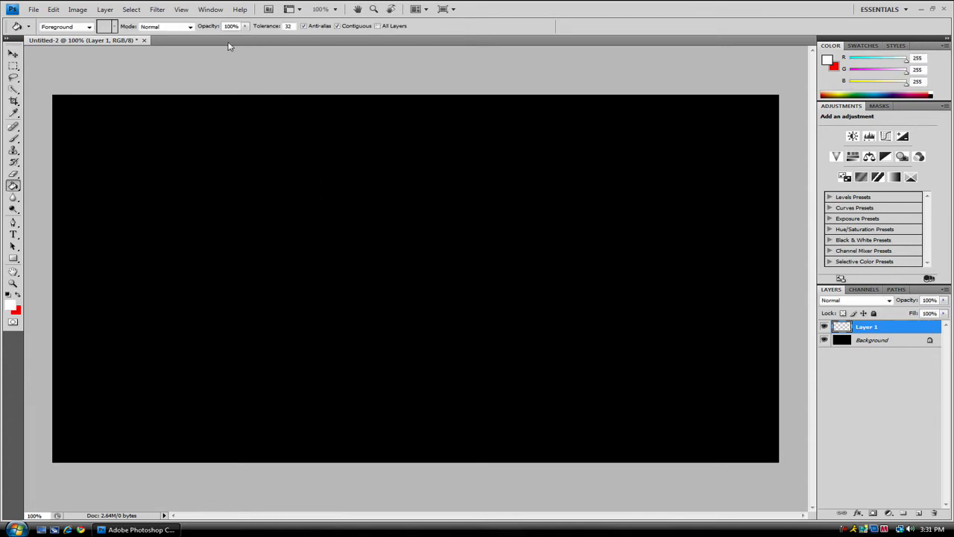
# Step: Render clouds, undo them, and set the background colour to black
pyautogui.click(158, 9)
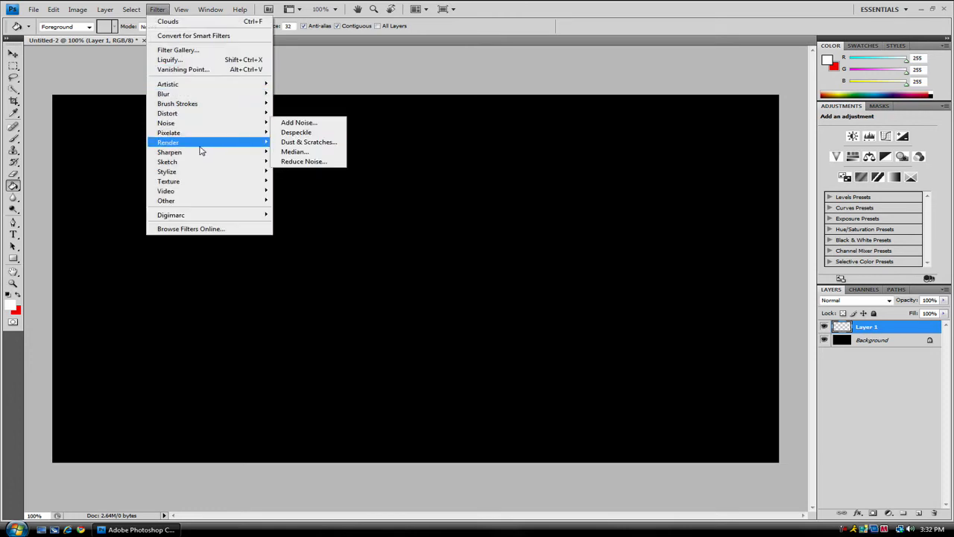
pyautogui.moveTo(201, 143)
pyautogui.click(280, 141)
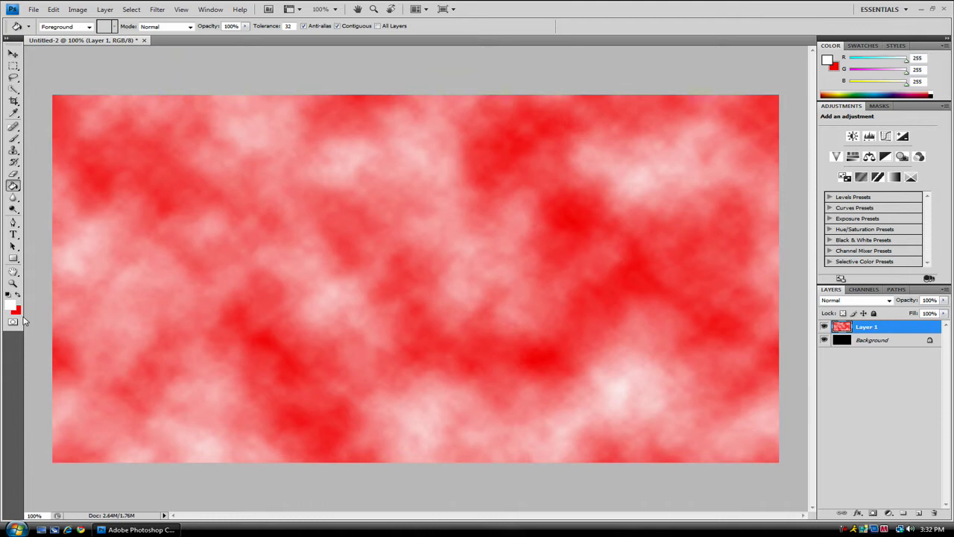
pyautogui.click(52, 9)
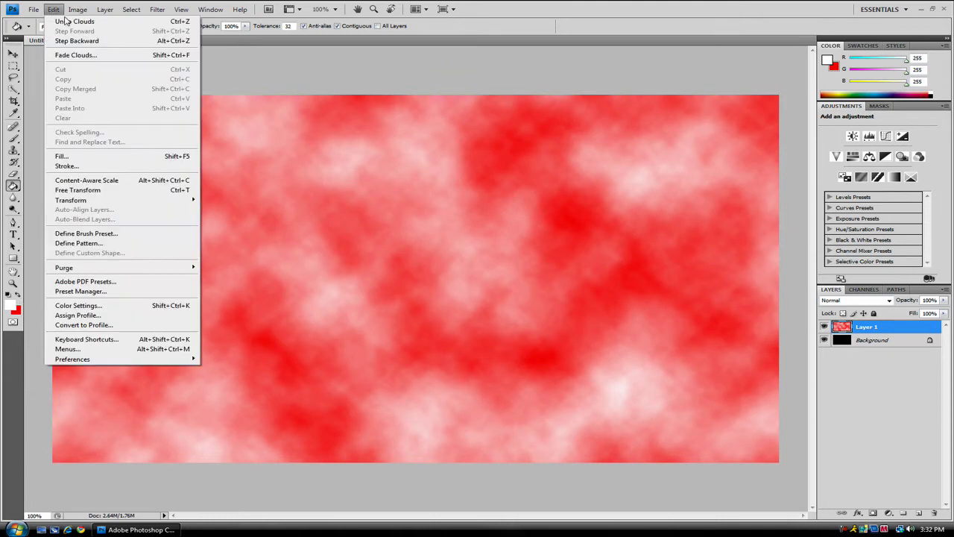
pyautogui.click(67, 21)
pyautogui.click(16, 311)
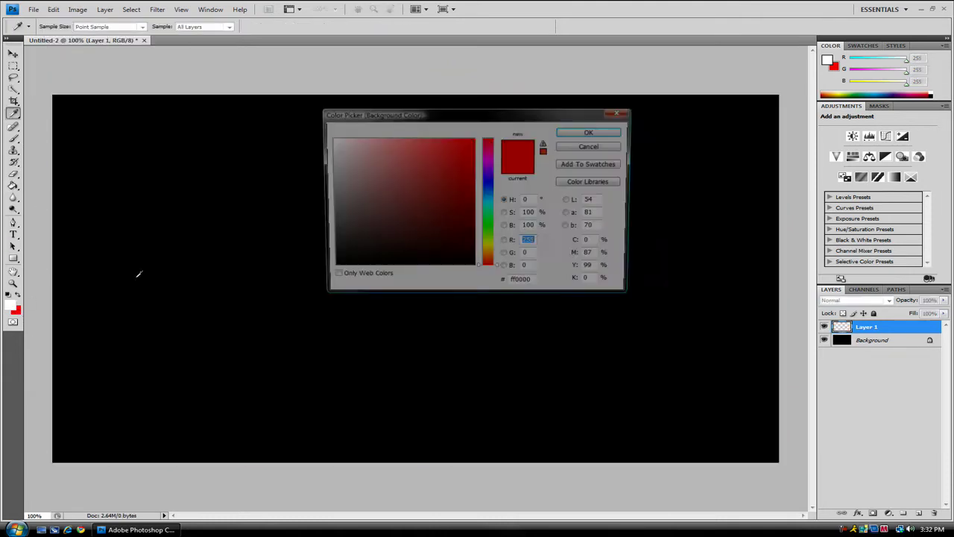
pyautogui.write('0')
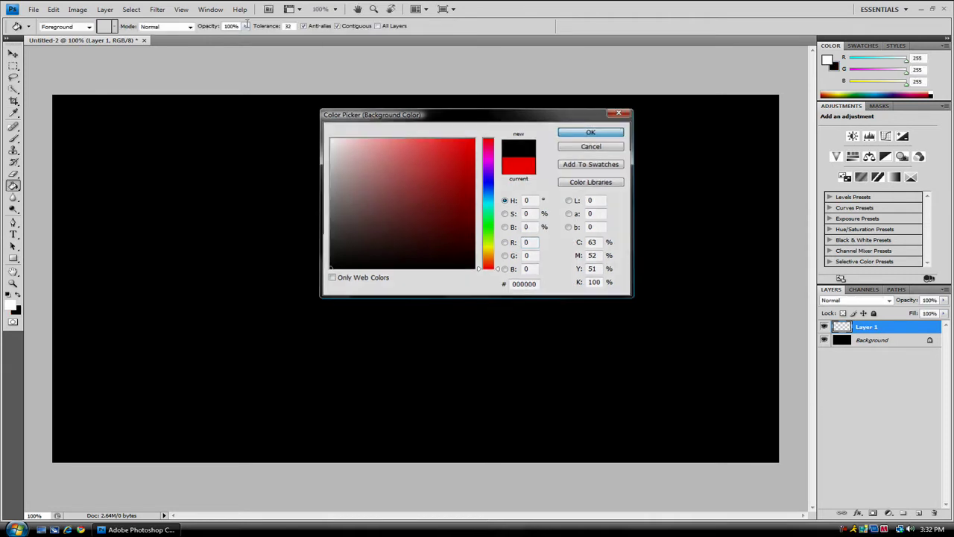
pyautogui.press('Return')
# Step: Render grey clouds on Layer 1, set its blend mode to Overlay, and select Background
pyautogui.click(158, 9)
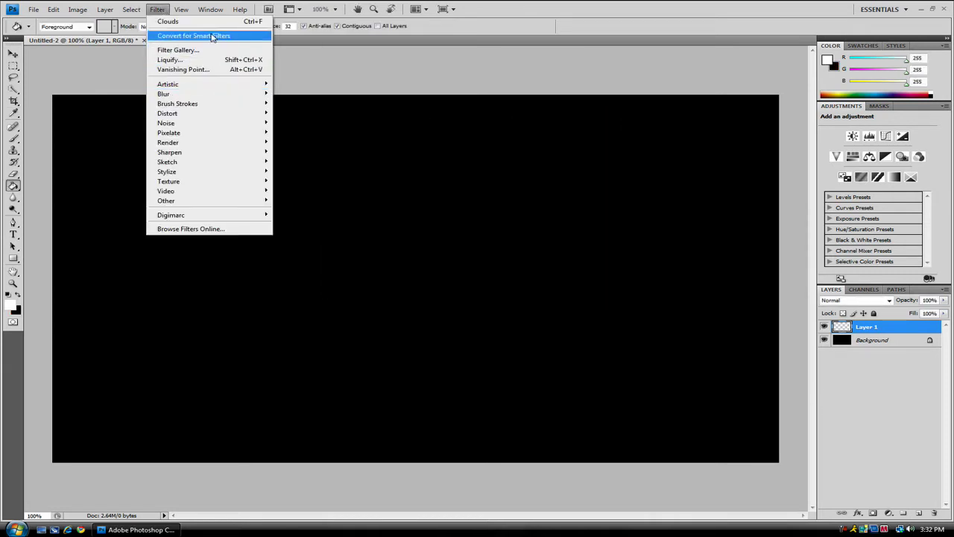
pyautogui.click(170, 21)
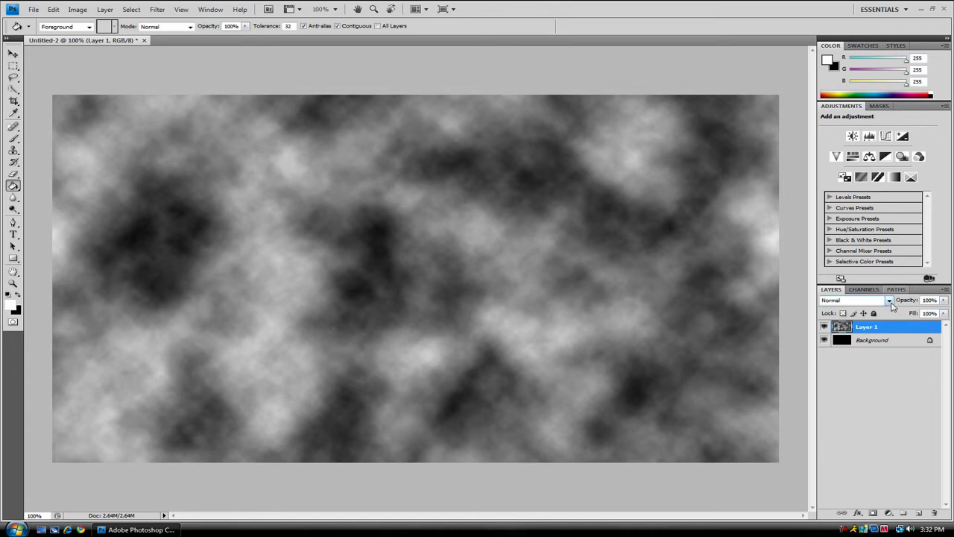
pyautogui.click(889, 301)
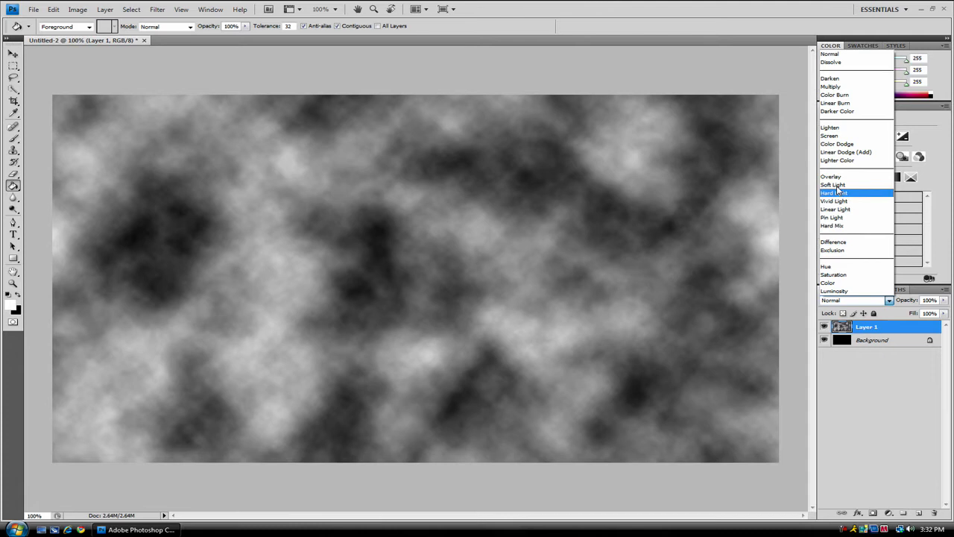
pyautogui.click(838, 179)
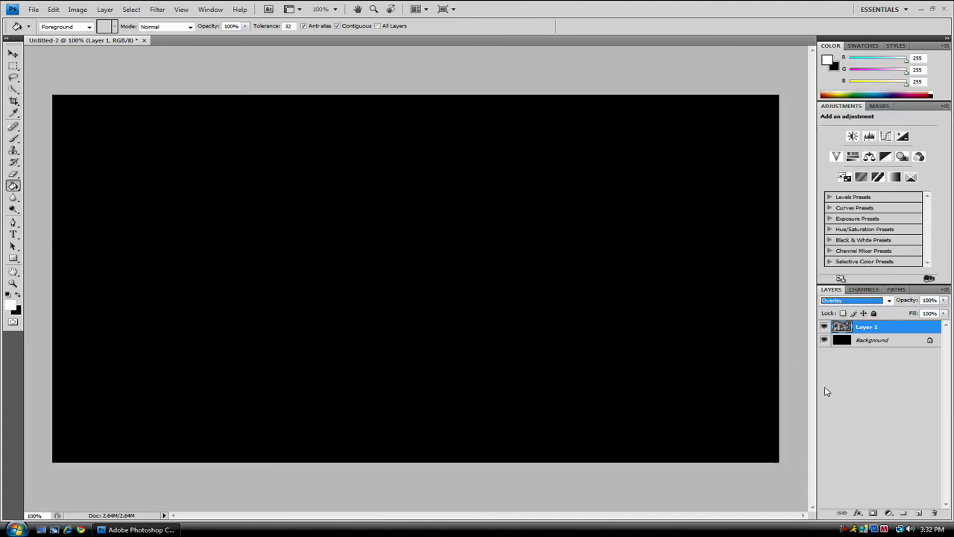
pyautogui.click(877, 344)
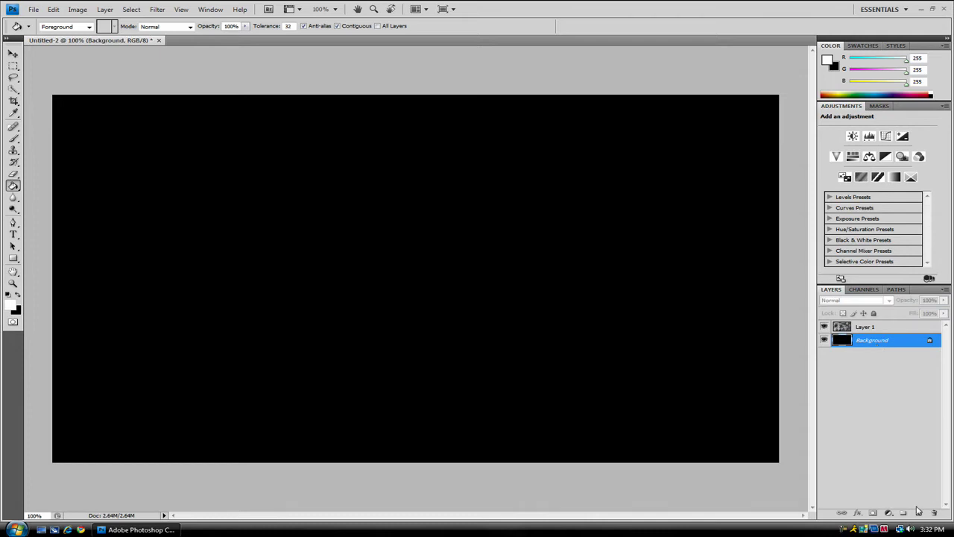
# Step: Add Layer 2 above Background and set a bright green foreground colour
pyautogui.click(918, 513)
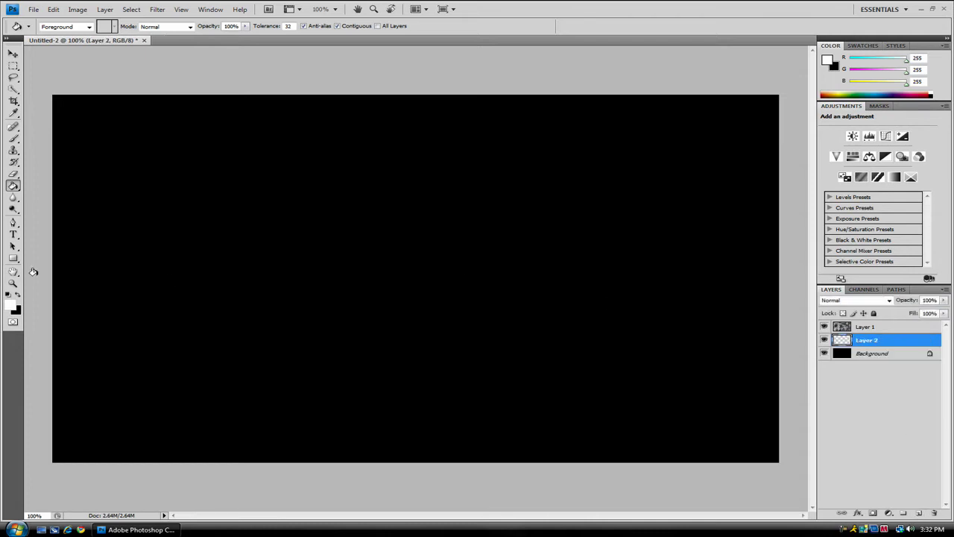
pyautogui.click(11, 305)
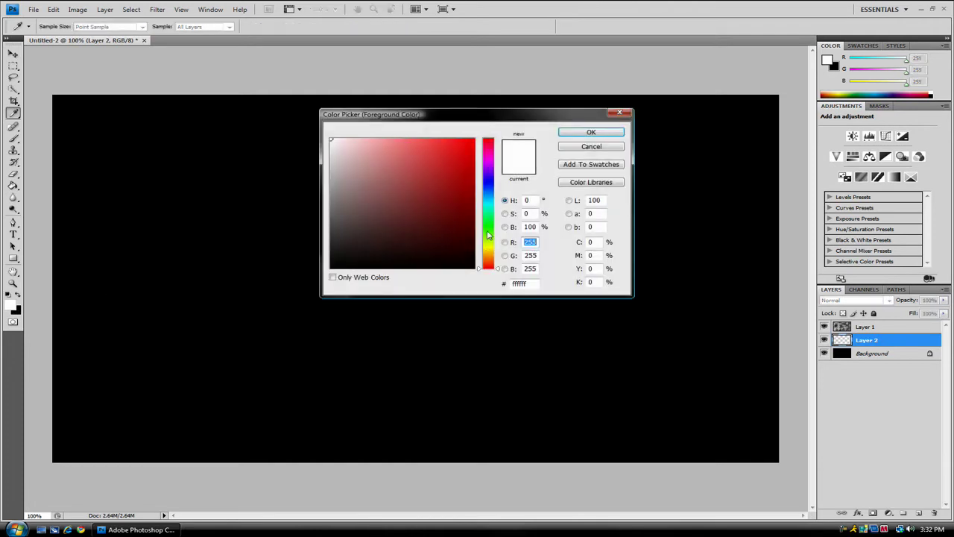
pyautogui.moveTo(487, 236); pyautogui.dragTo(487, 223)
pyautogui.moveTo(467, 186); pyautogui.dragTo(455, 167)
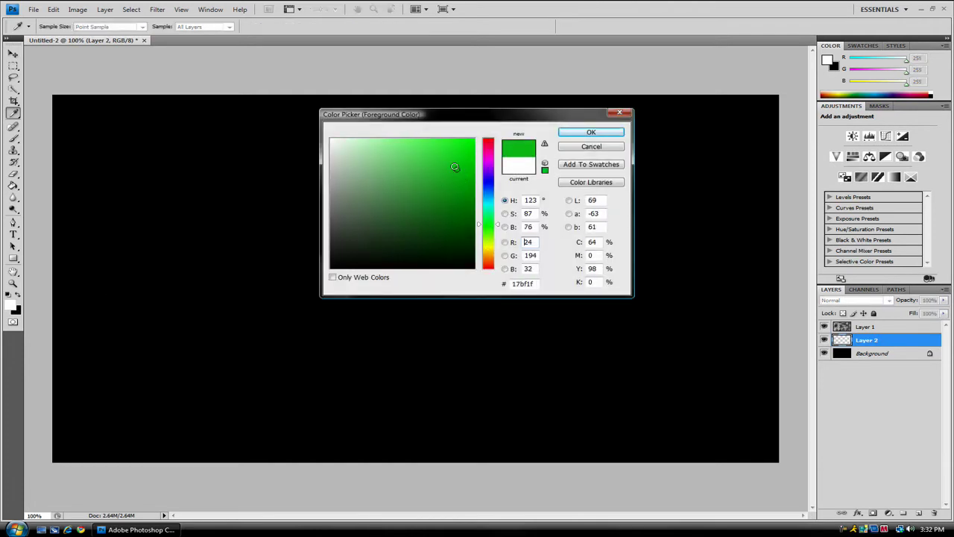
pyautogui.click(579, 132)
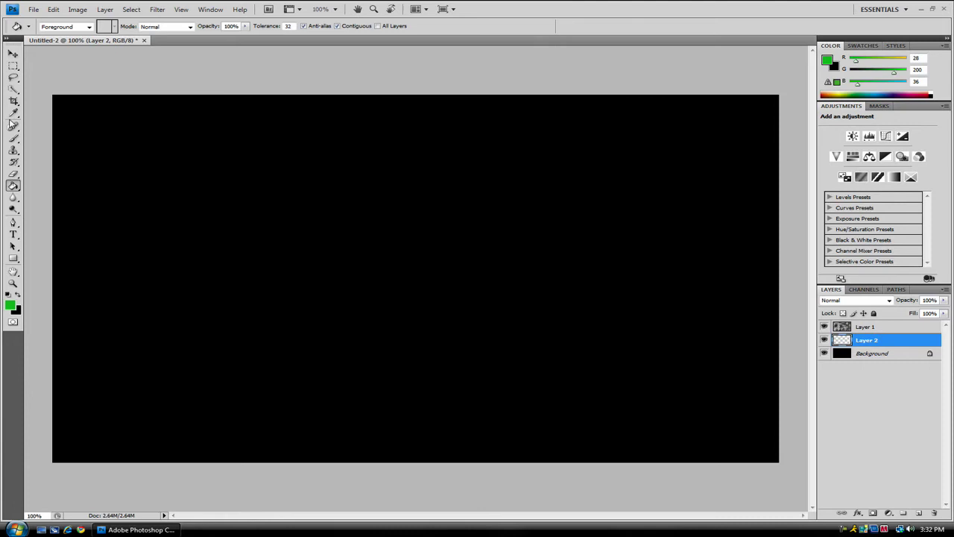
# Step: Paint a soft green blob at the canvas centre with a 960 px, 0% hardness brush
pyautogui.click(13, 139)
pyautogui.click(77, 27)
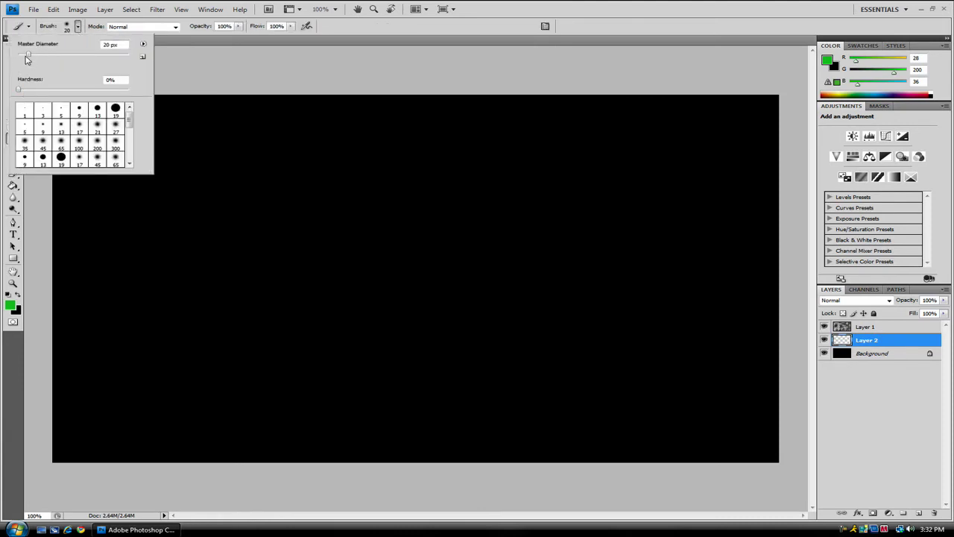
pyautogui.moveTo(30, 58); pyautogui.dragTo(122, 63)
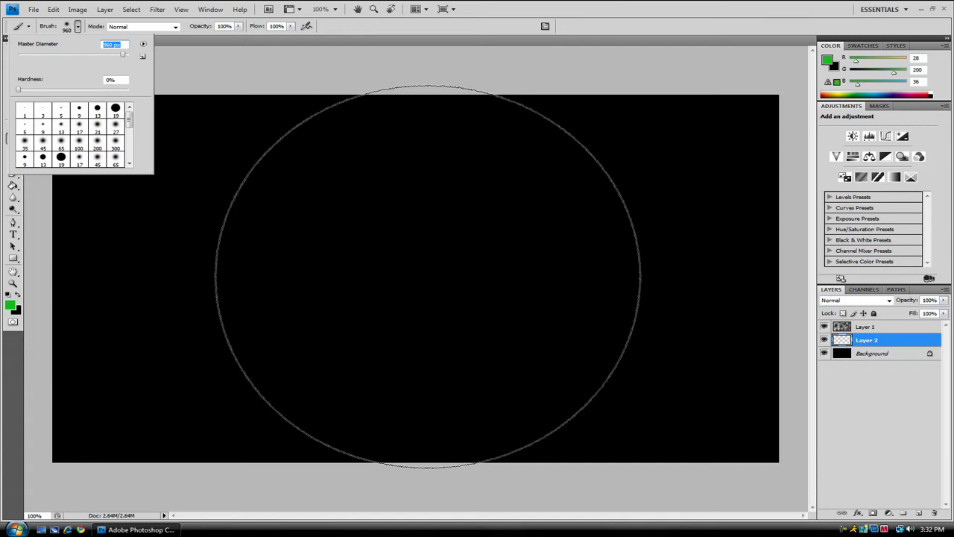
pyautogui.press('Return')
pyautogui.click(427, 276)
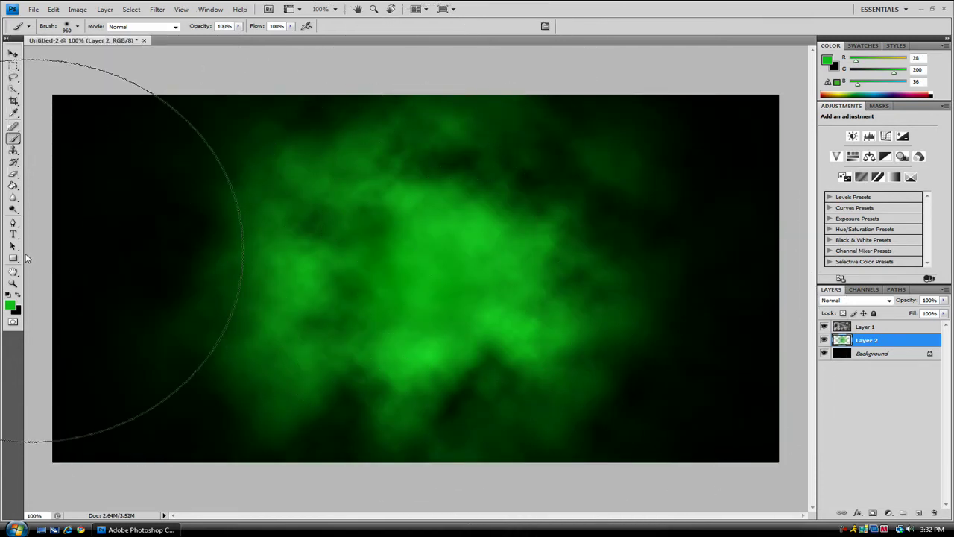
pyautogui.click(10, 305)
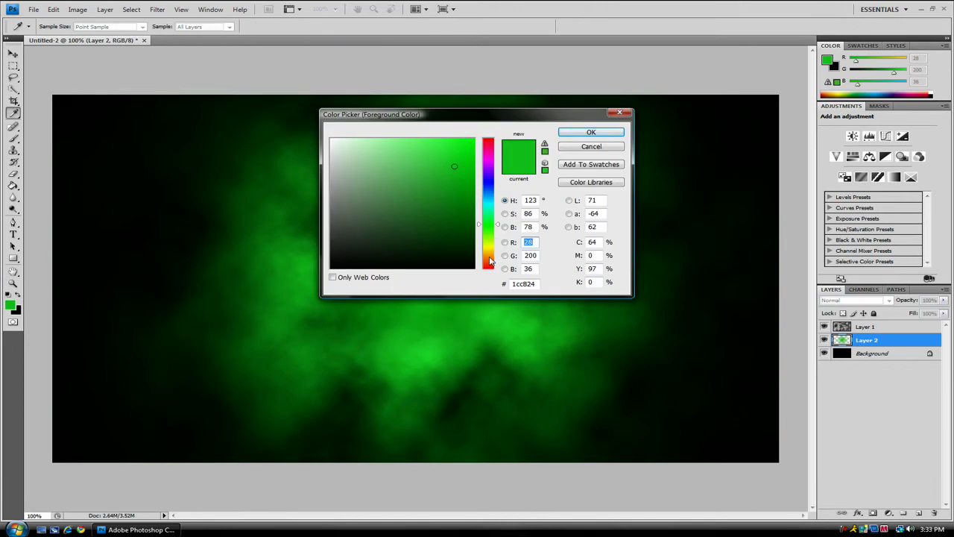
# Step: Shrink the brush to 422 px and paint yellow lower-left and red lower-right patches
pyautogui.moveTo(493, 260); pyautogui.dragTo(492, 249)
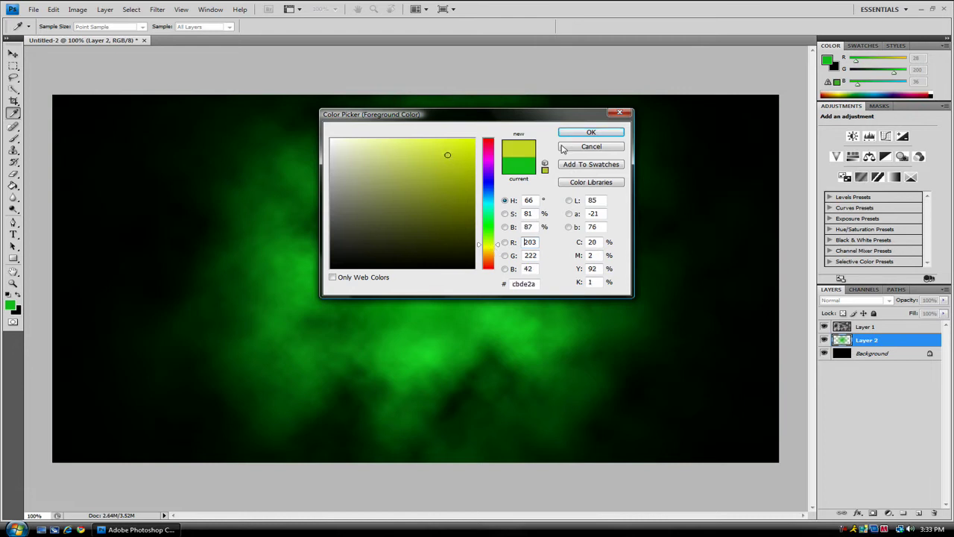
pyautogui.click(593, 136)
pyautogui.press('b')
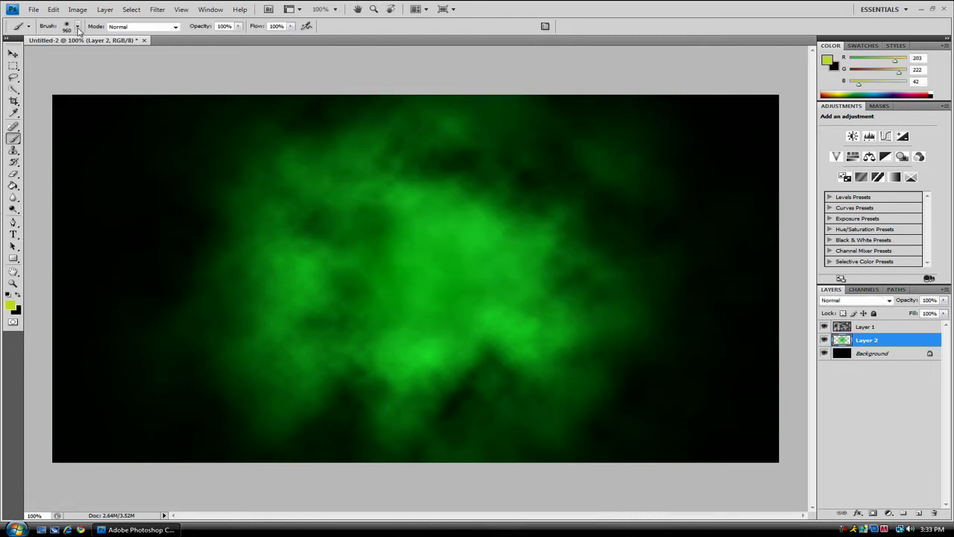
pyautogui.click(77, 26)
pyautogui.moveTo(121, 58); pyautogui.dragTo(113, 59)
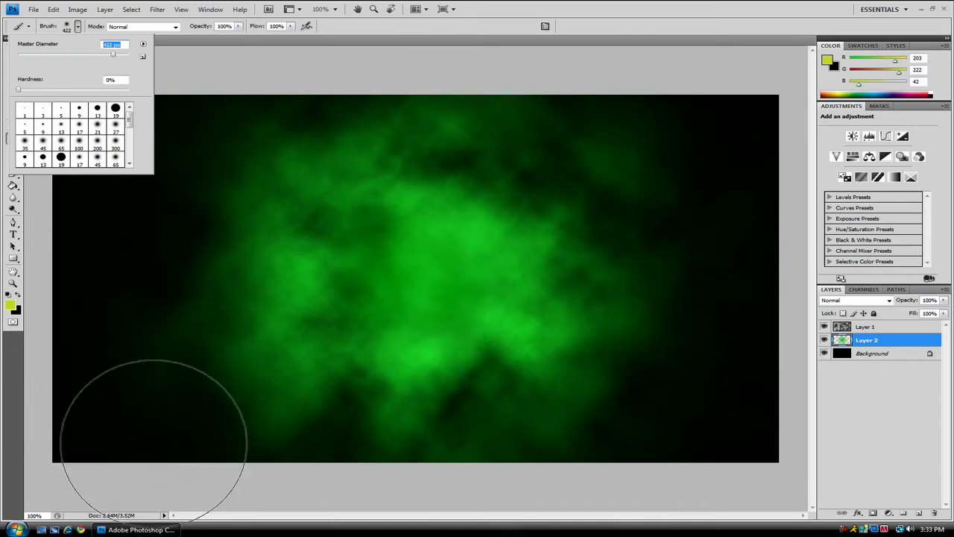
pyautogui.moveTo(153, 452)
pyautogui.mouseDown()
pyautogui.moveTo(111, 419)
pyautogui.moveTo(67, 351)
pyautogui.mouseUp()
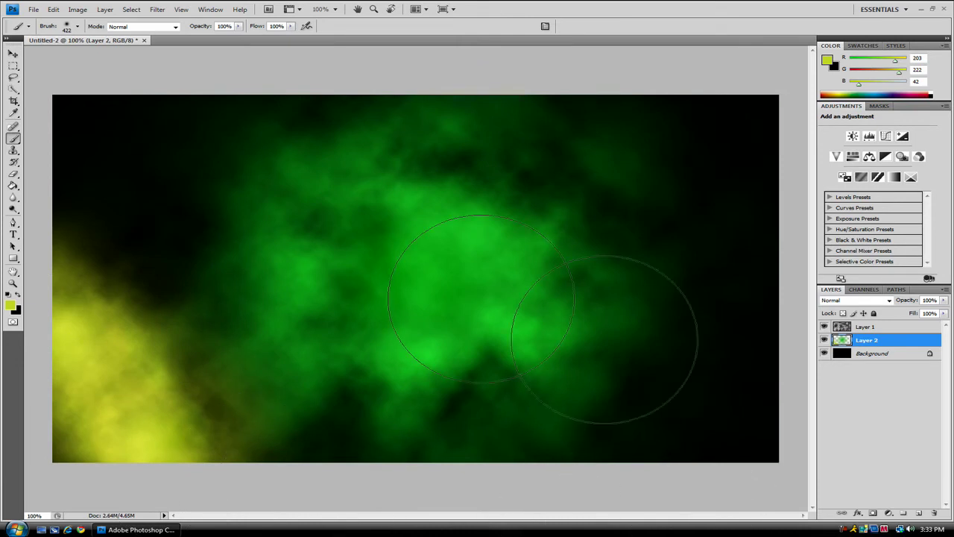
pyautogui.click(10, 304)
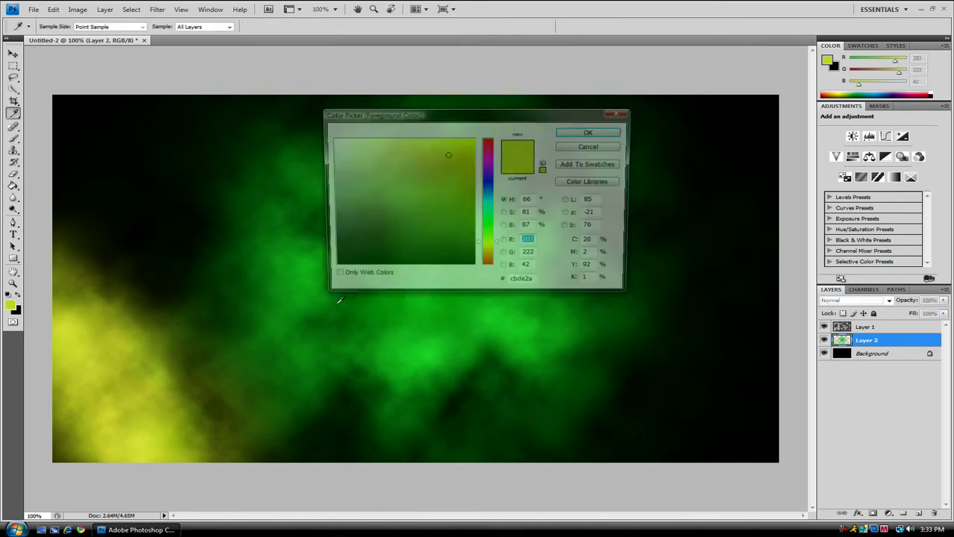
pyautogui.click(489, 263)
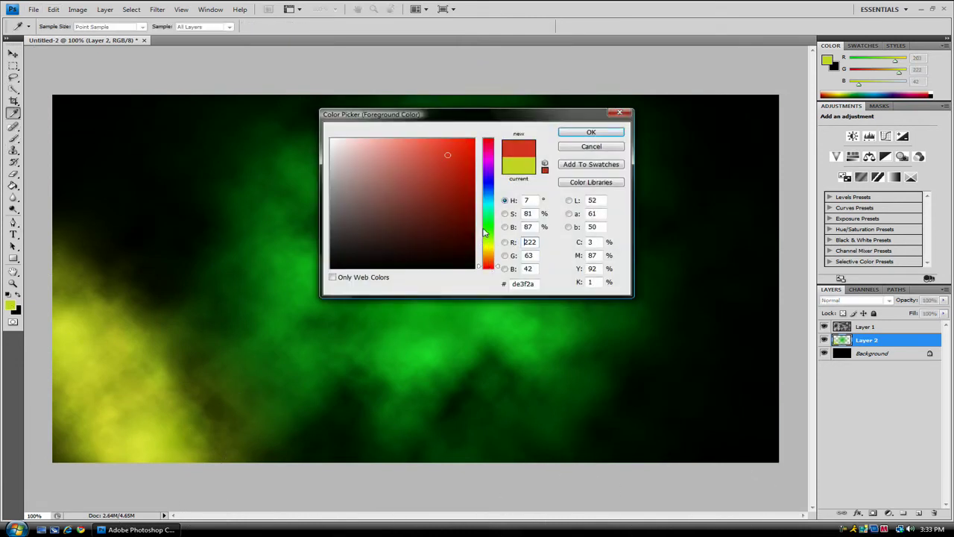
pyautogui.click(590, 132)
pyautogui.moveTo(693, 450)
pyautogui.mouseDown()
pyautogui.moveTo(715, 447)
pyautogui.moveTo(743, 330)
pyautogui.moveTo(771, 351)
pyautogui.mouseUp()
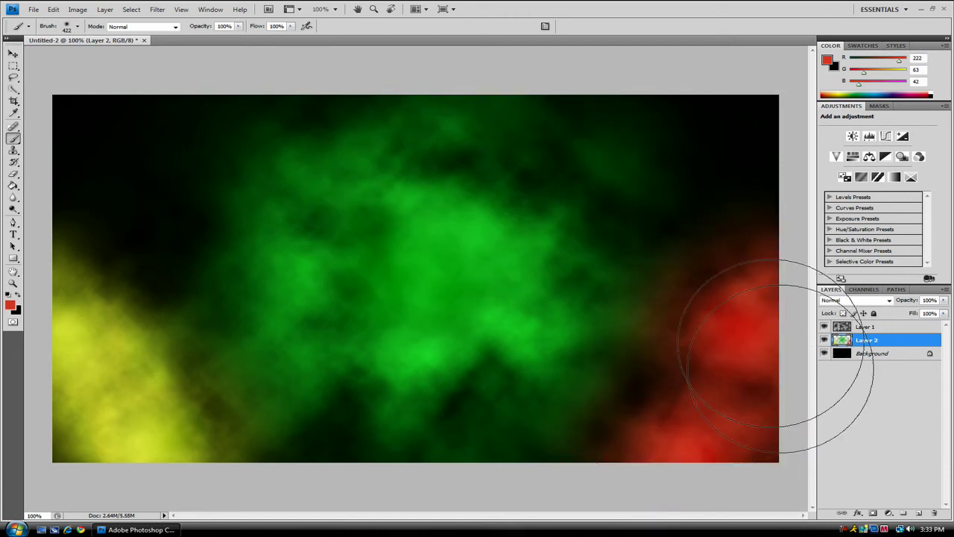
# Step: Paint cyan across the top-right and magenta over the top-left of the canvas
pyautogui.click(10, 305)
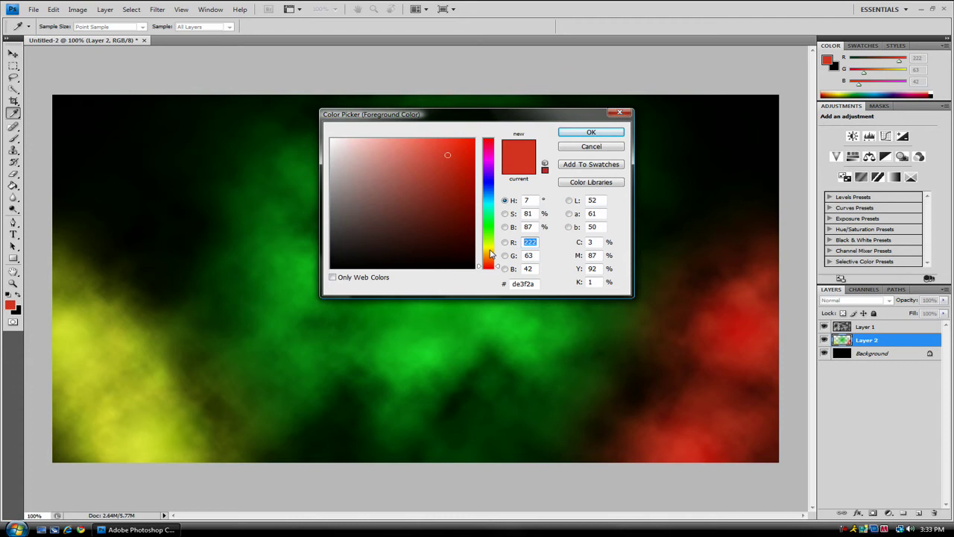
pyautogui.moveTo(490, 254); pyautogui.dragTo(490, 201)
pyautogui.moveTo(456, 149); pyautogui.dragTo(518, 134)
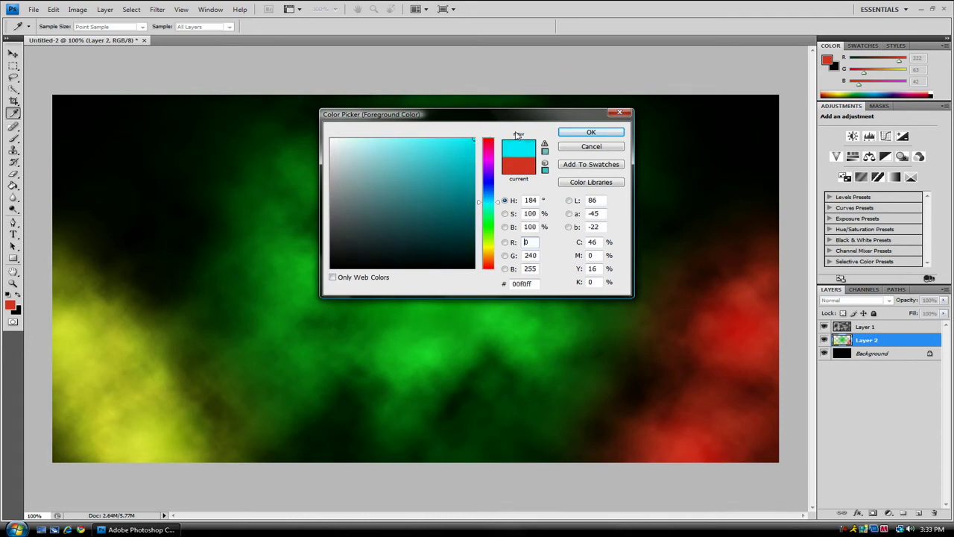
pyautogui.click(591, 132)
pyautogui.moveTo(735, 174)
pyautogui.mouseDown()
pyautogui.moveTo(615, 114)
pyautogui.moveTo(577, 123)
pyautogui.mouseUp()
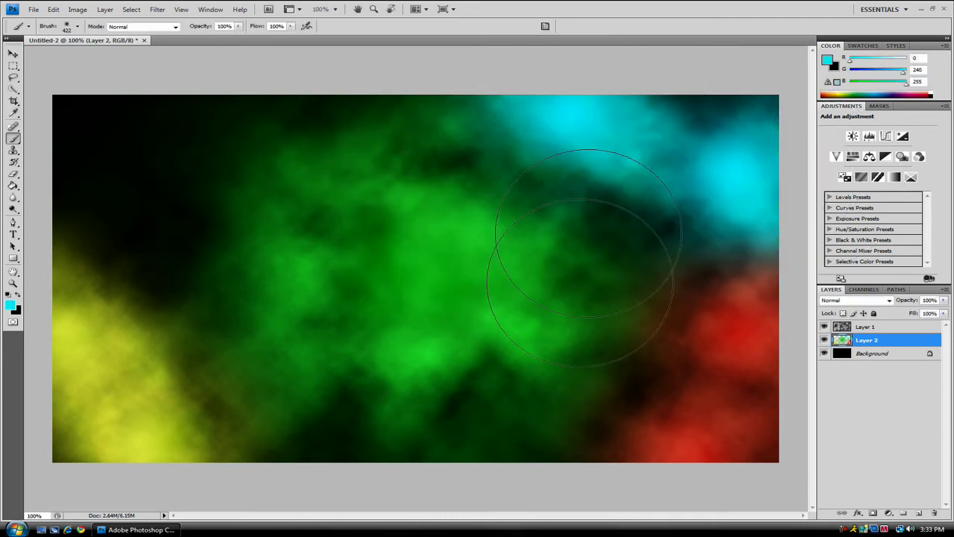
pyautogui.moveTo(588, 234)
pyautogui.mouseDown()
pyautogui.moveTo(703, 149)
pyautogui.moveTo(713, 128)
pyautogui.mouseUp()
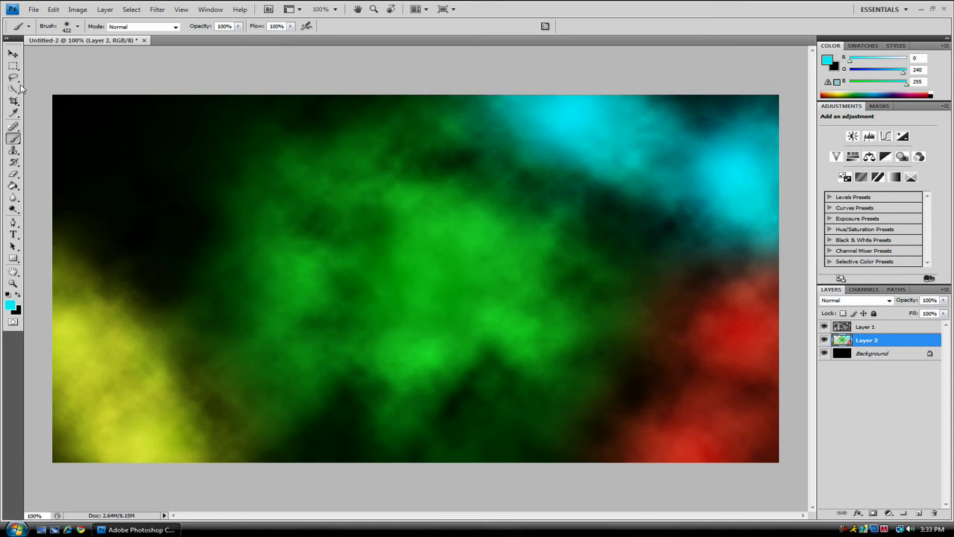
pyautogui.click(11, 305)
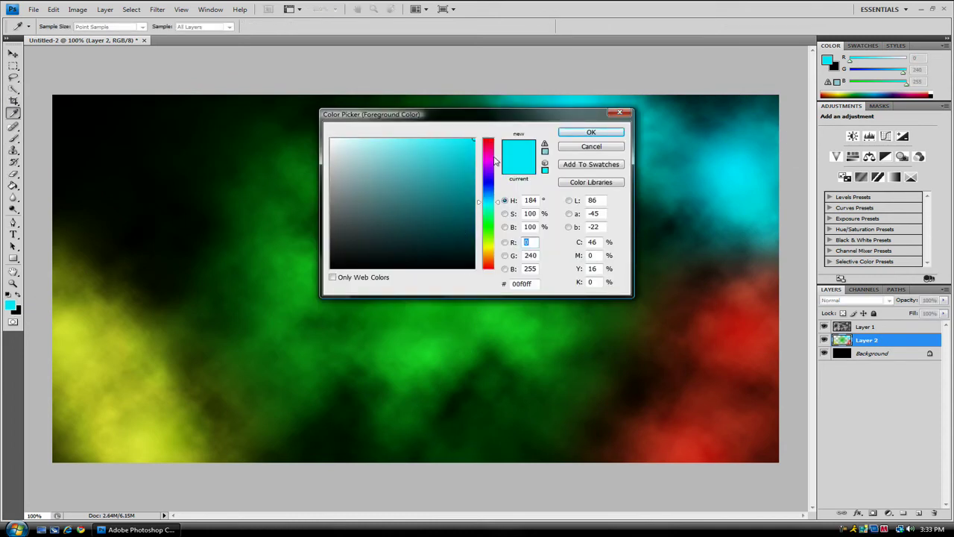
pyautogui.click(489, 161)
pyautogui.click(609, 134)
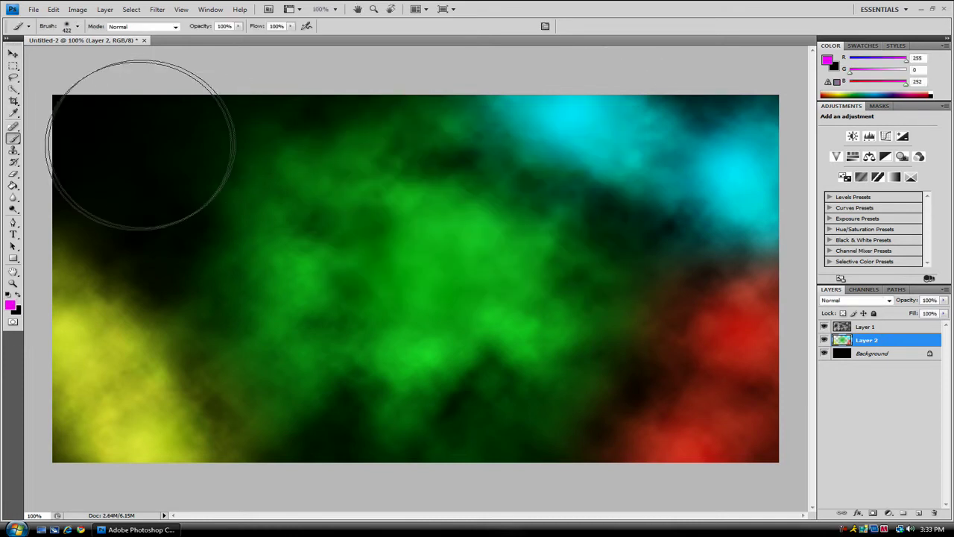
pyautogui.moveTo(132, 203)
pyautogui.mouseDown()
pyautogui.moveTo(160, 103)
pyautogui.moveTo(223, 108)
pyautogui.mouseUp()
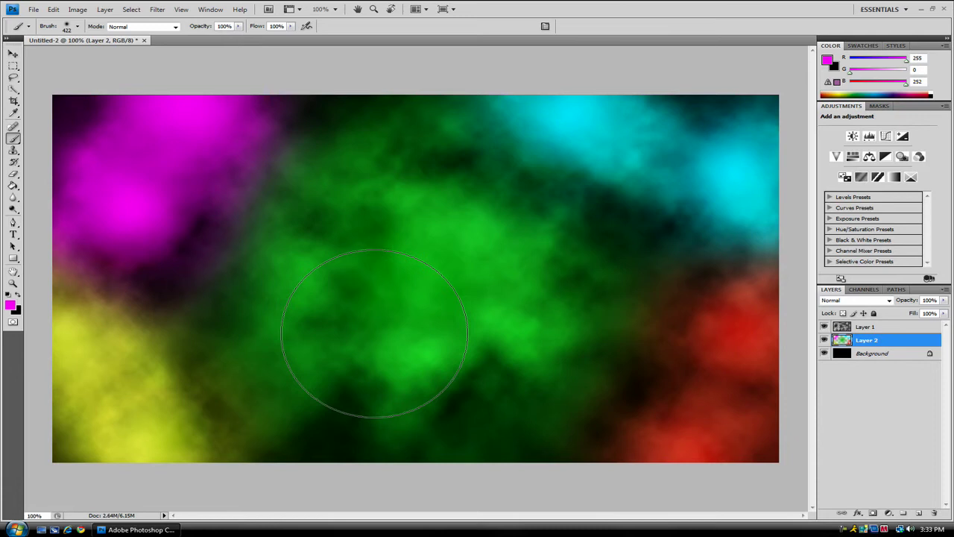
# Step: Type 'Free' in white Impact 48 pt left of centre and commit it
pyautogui.click(12, 233)
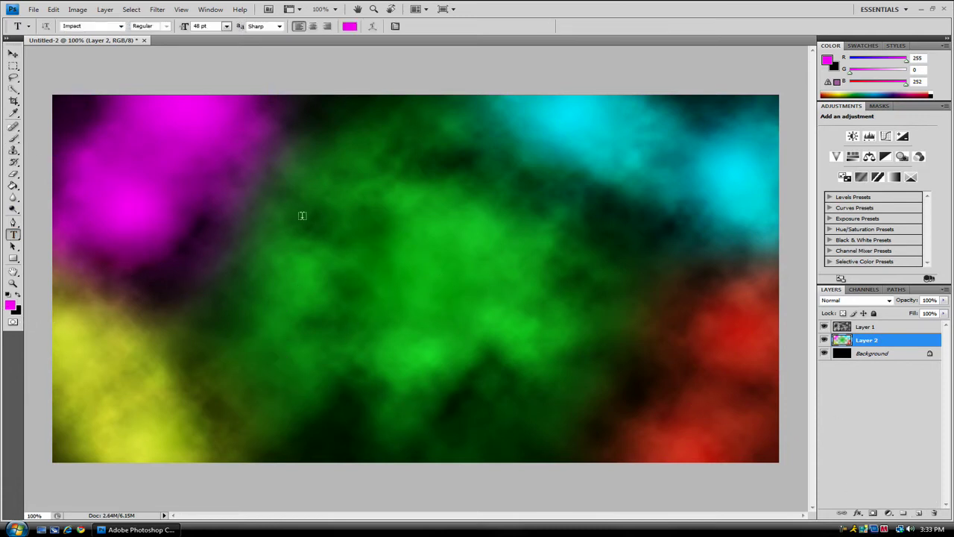
pyautogui.click(267, 211)
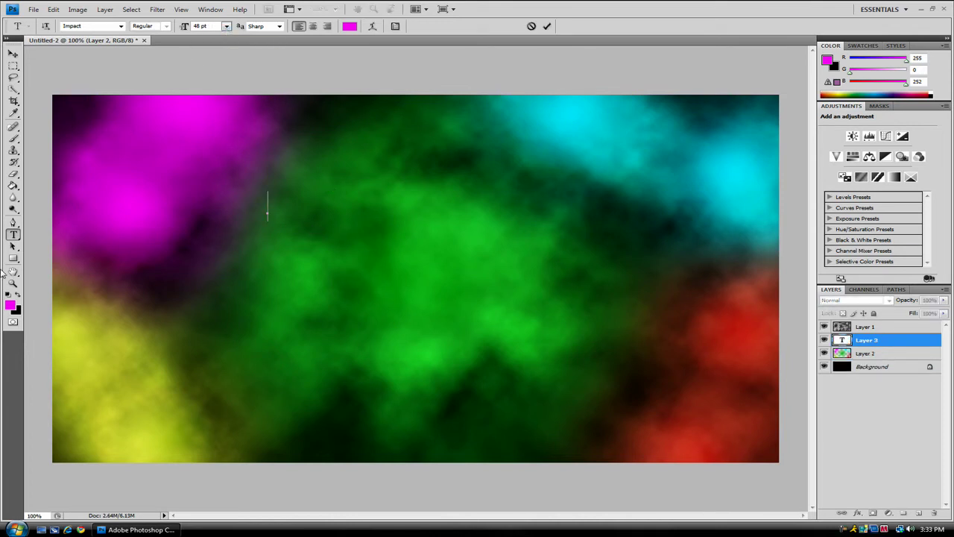
pyautogui.click(10, 306)
pyautogui.moveTo(423, 173); pyautogui.dragTo(255, 110)
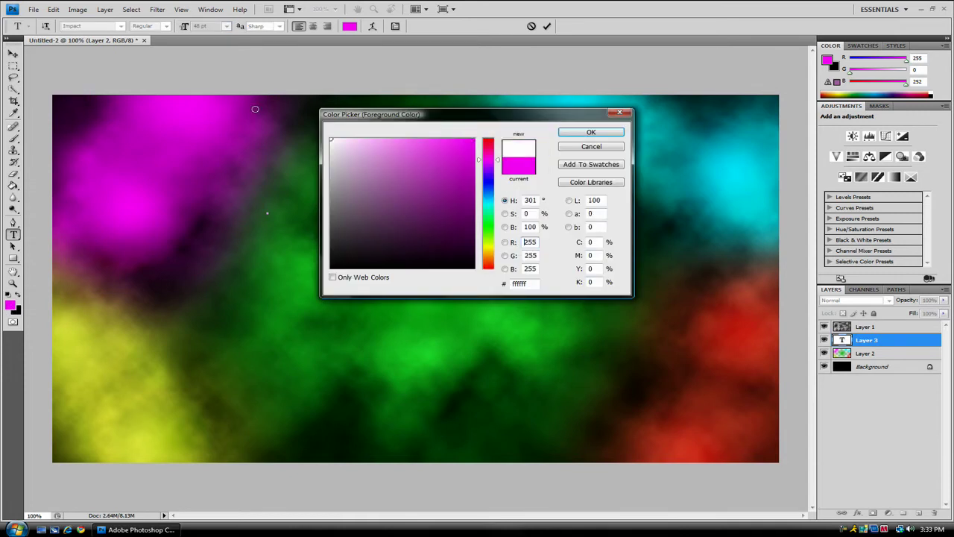
pyautogui.click(604, 131)
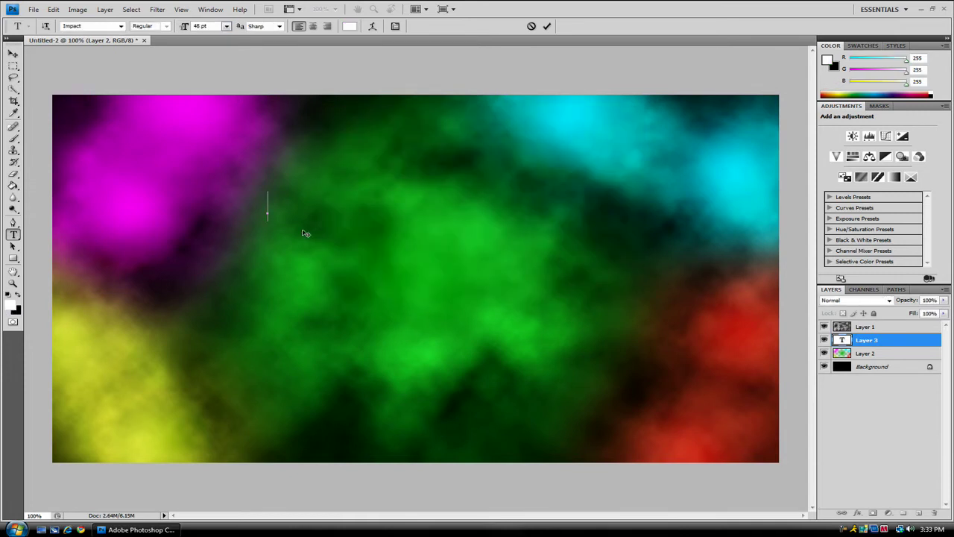
pyautogui.write('Free')
pyautogui.moveTo(350, 168); pyautogui.dragTo(339, 182)
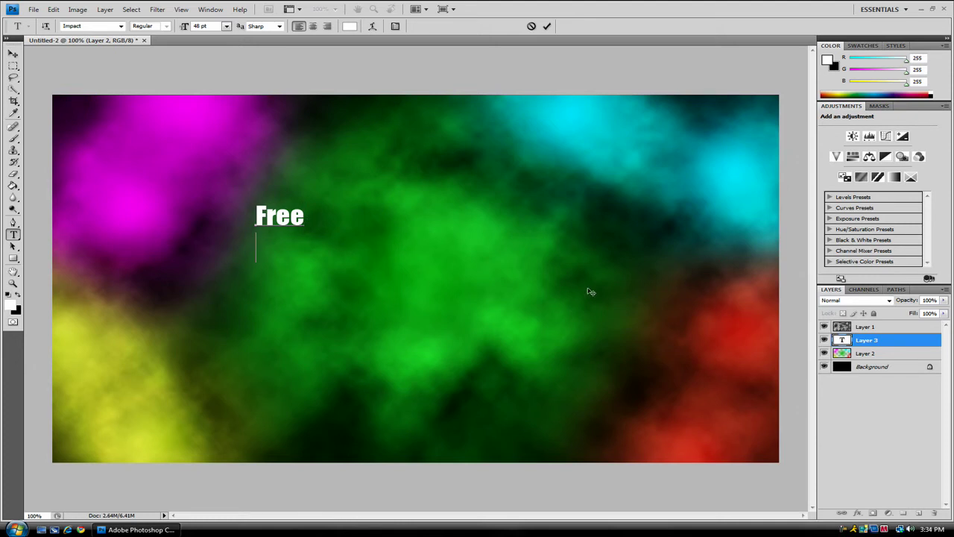
pyautogui.press('BackSpace')
pyautogui.click(840, 341)
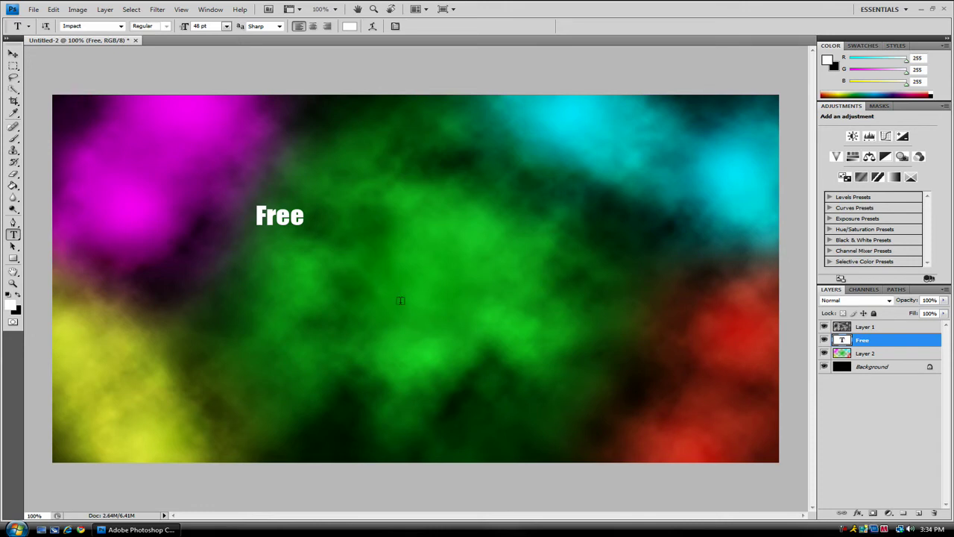
# Step: Add the word 'Tech' at 60 pt below Free and commit it
pyautogui.click(408, 282)
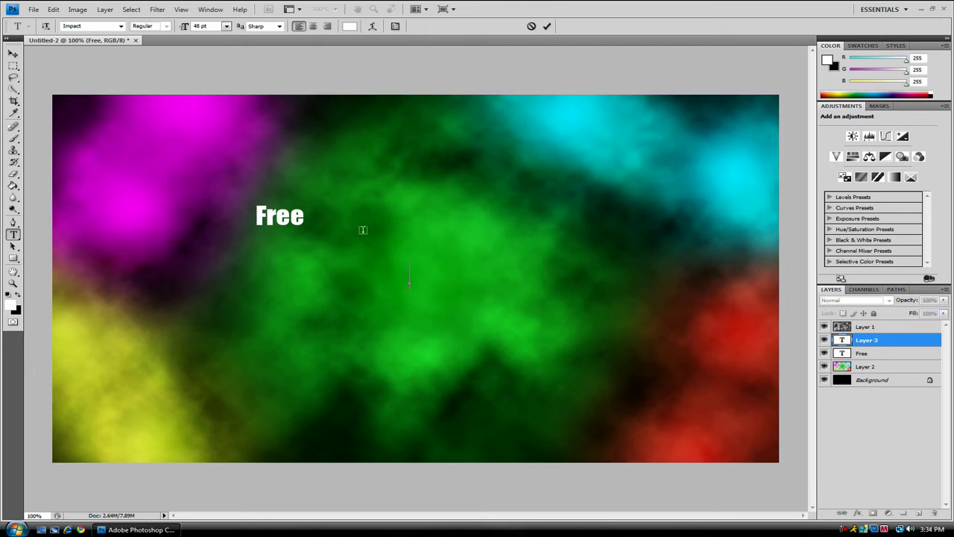
pyautogui.write('Tech')
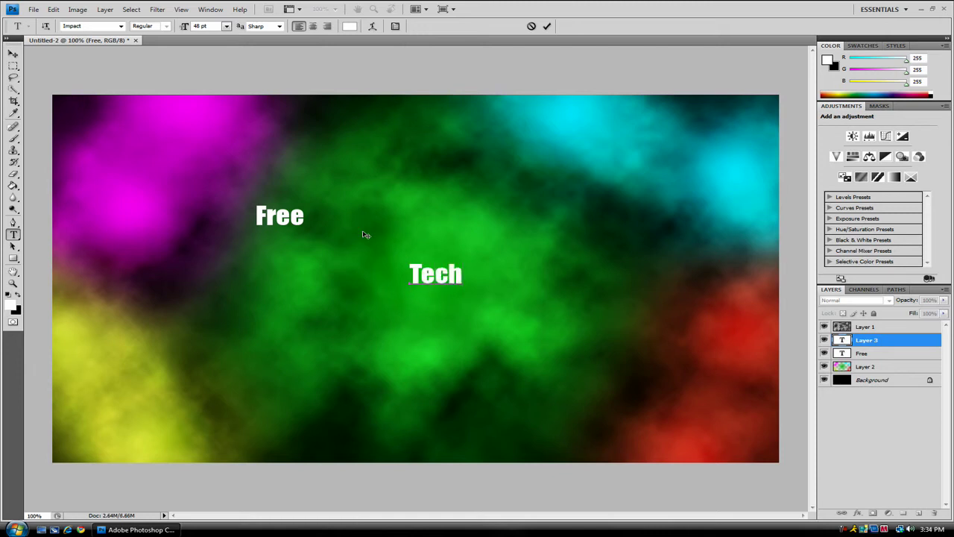
pyautogui.moveTo(461, 274); pyautogui.dragTo(410, 274)
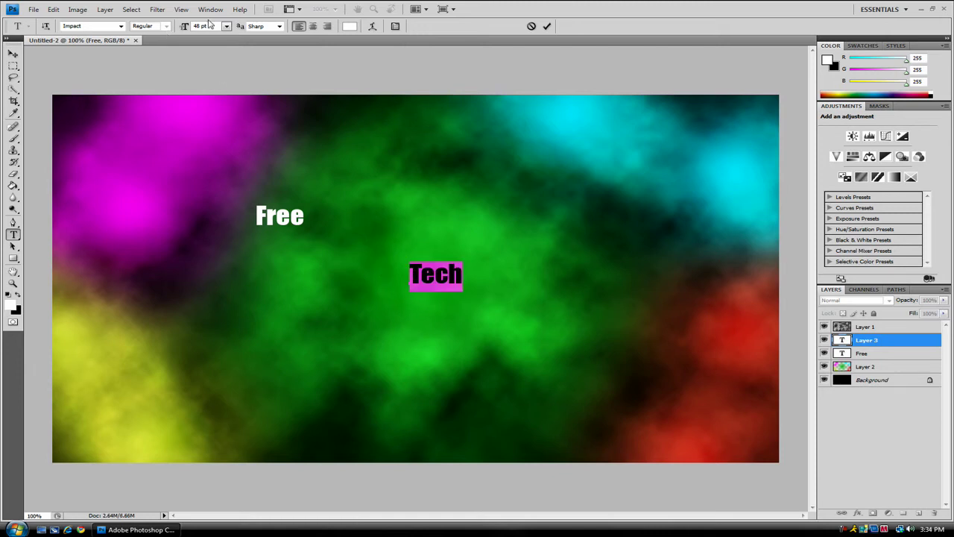
pyautogui.click(226, 26)
pyautogui.click(230, 187)
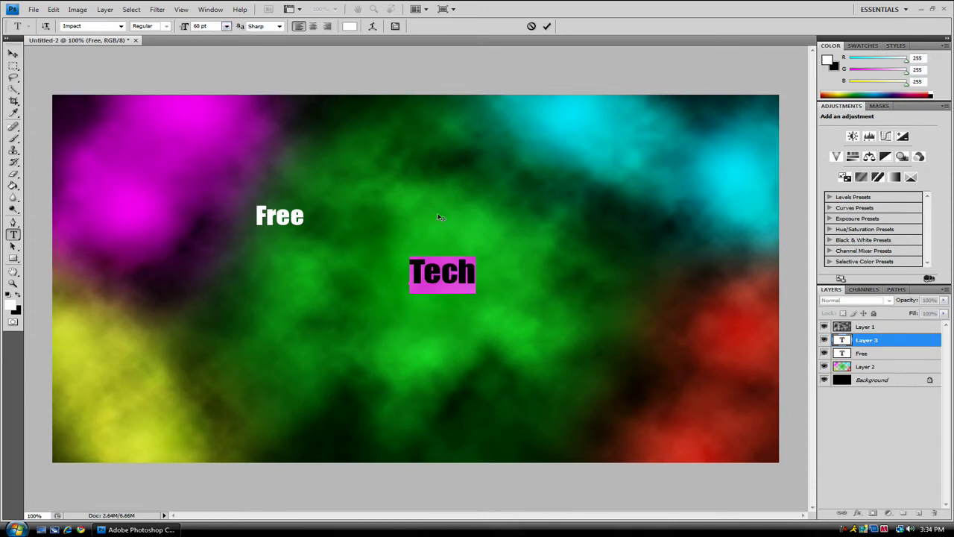
pyautogui.moveTo(406, 216); pyautogui.dragTo(414, 214)
pyautogui.hotkey('ctrl', 'Return')
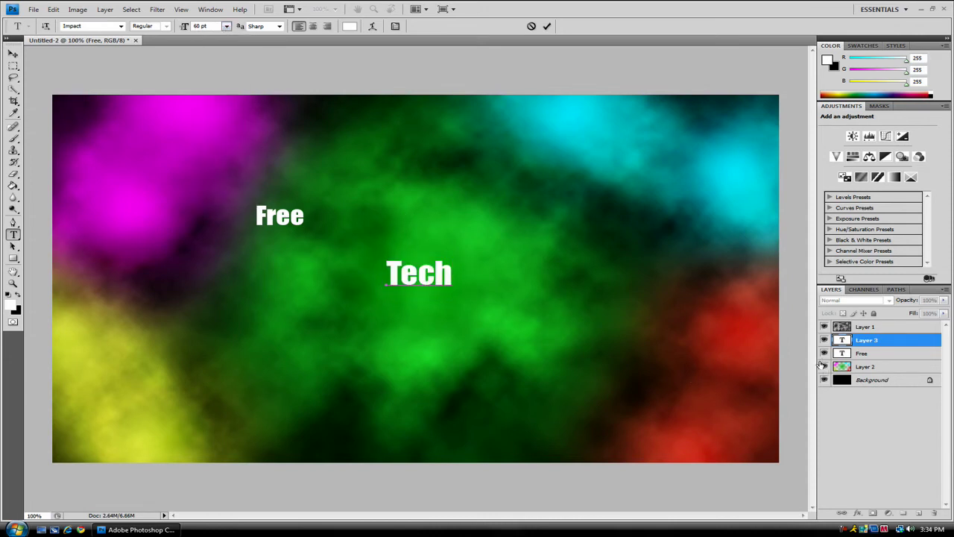
# Step: Add the word 'Support' at 72 pt further down and right, and commit it
pyautogui.click(564, 344)
pyautogui.write('Su')
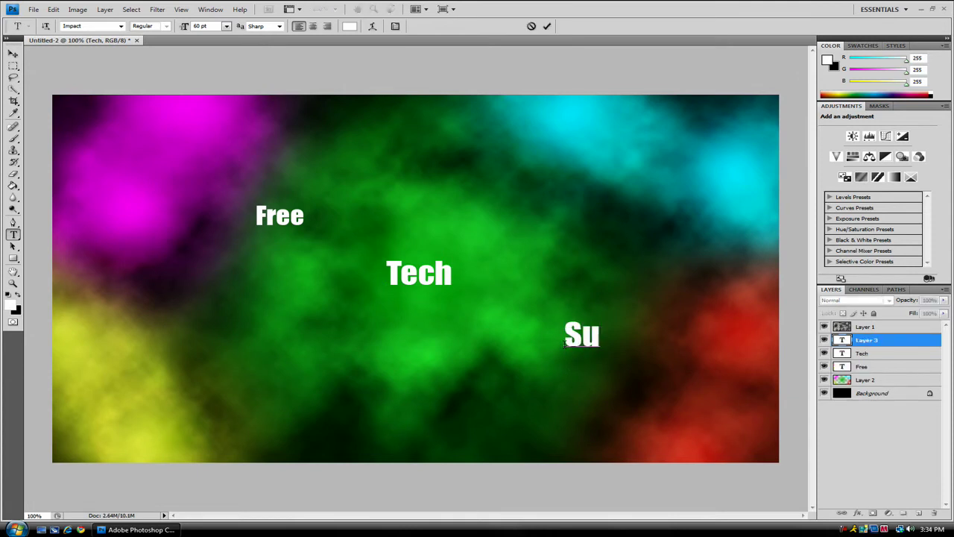
pyautogui.write('pport')
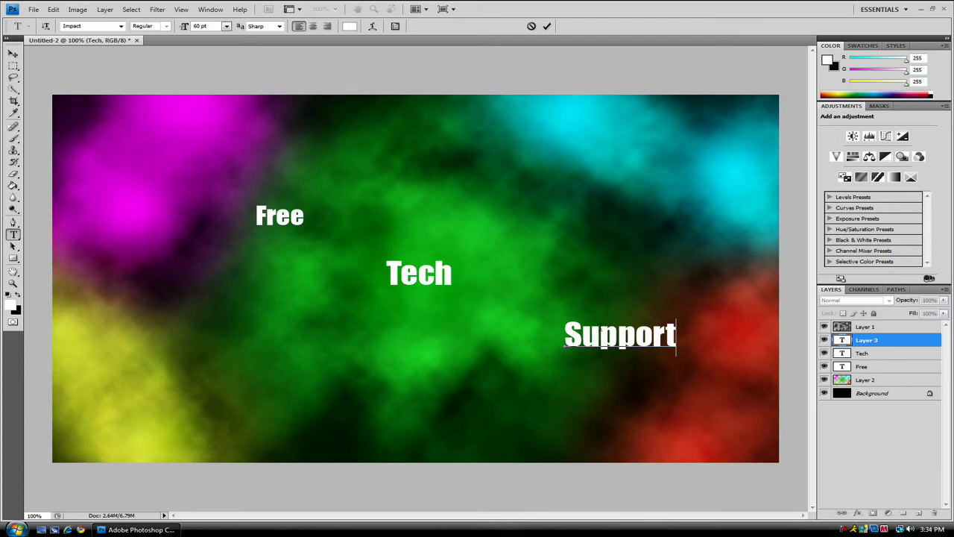
pyautogui.hotkey('ctrl', 'shift', 'c')
pyautogui.moveTo(606, 310); pyautogui.dragTo(512, 332)
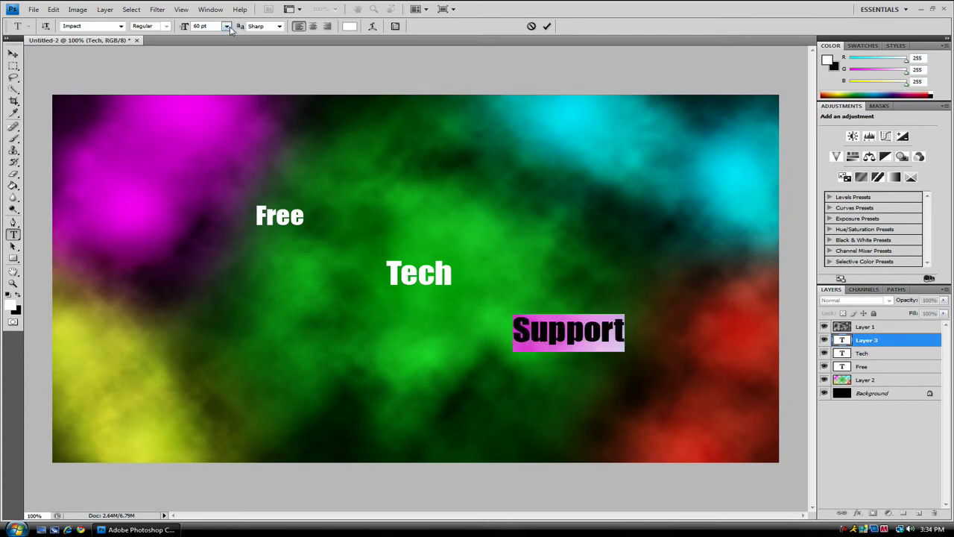
pyautogui.click(226, 26)
pyautogui.click(216, 200)
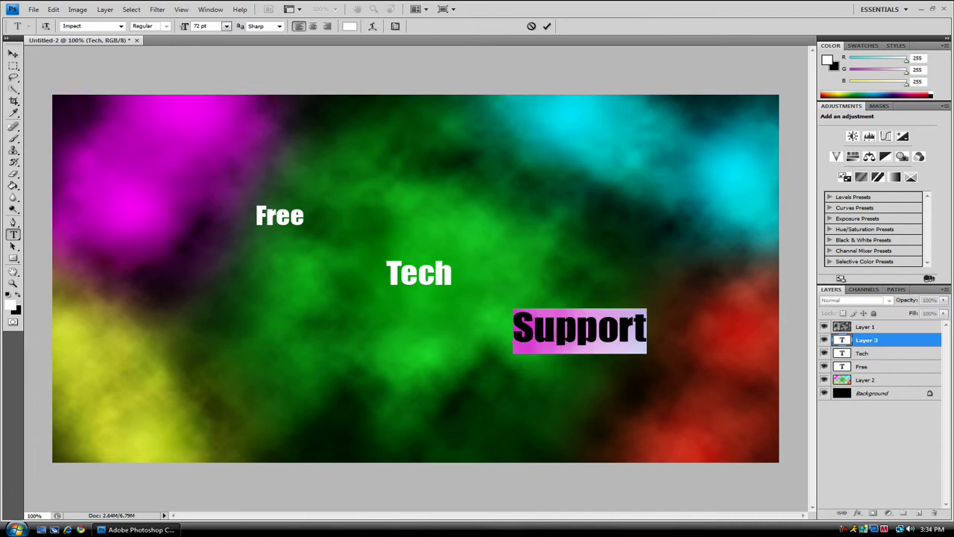
pyautogui.hotkey('ctrl', 'Return')
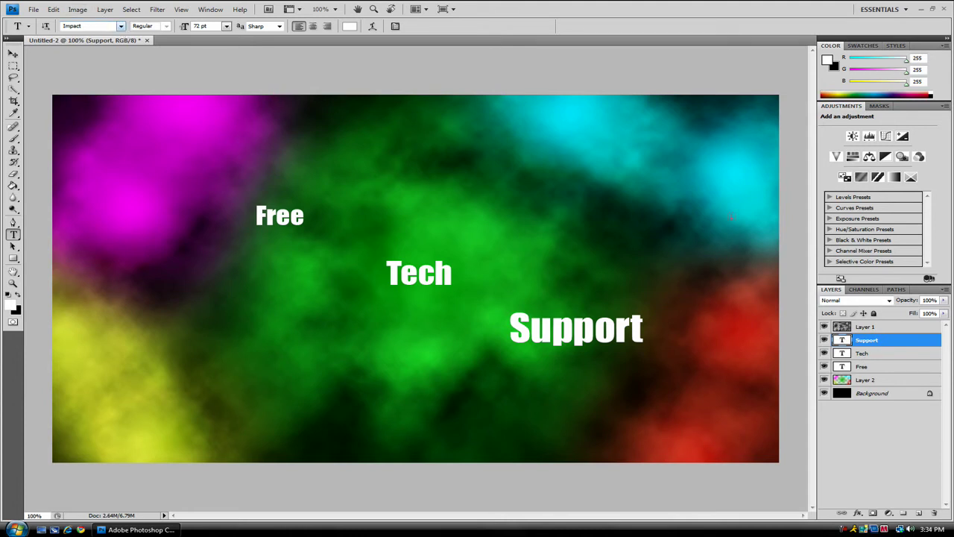
pyautogui.doubleClick(867, 341)
# Step: Apply a Chrome Gradient Overlay to the Support layer through Blending Options
pyautogui.rightClick(866, 342)
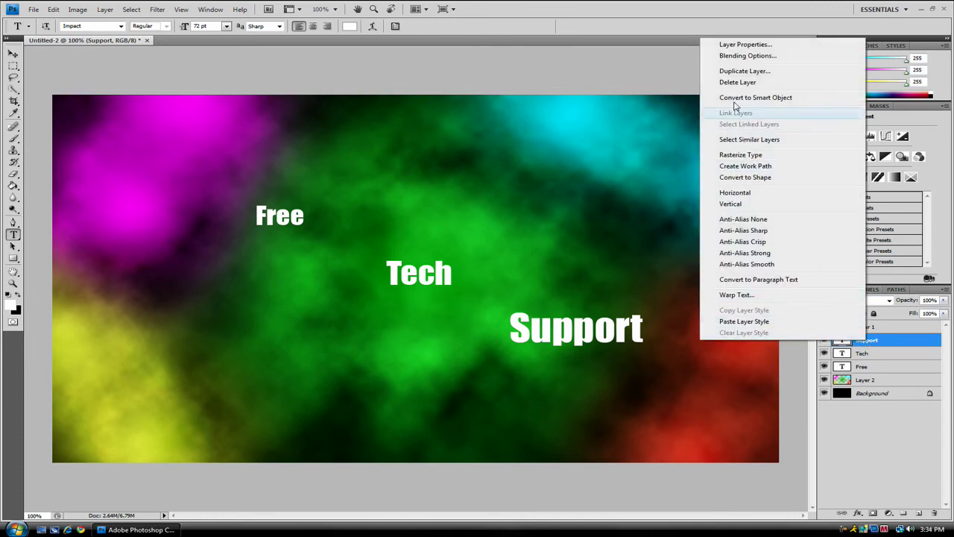
pyautogui.click(742, 55)
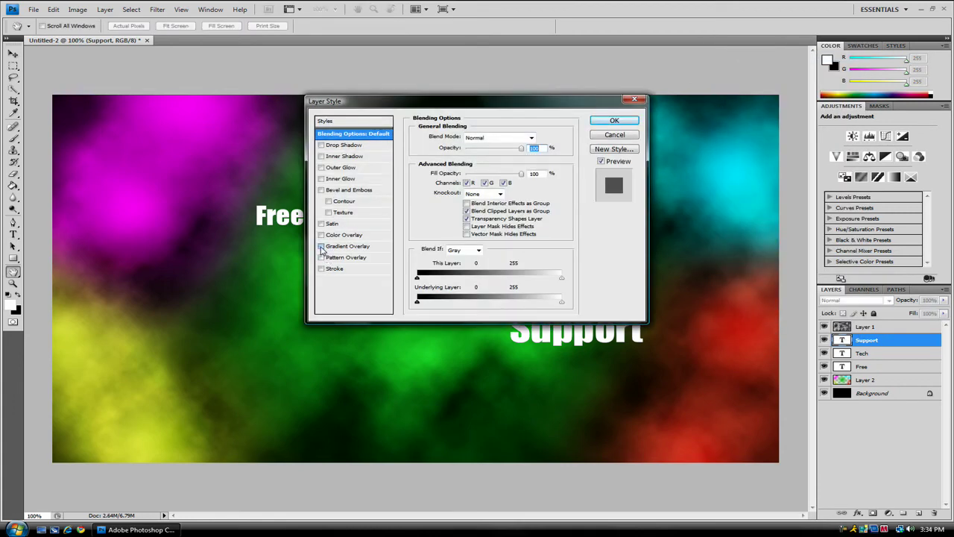
pyautogui.click(321, 246)
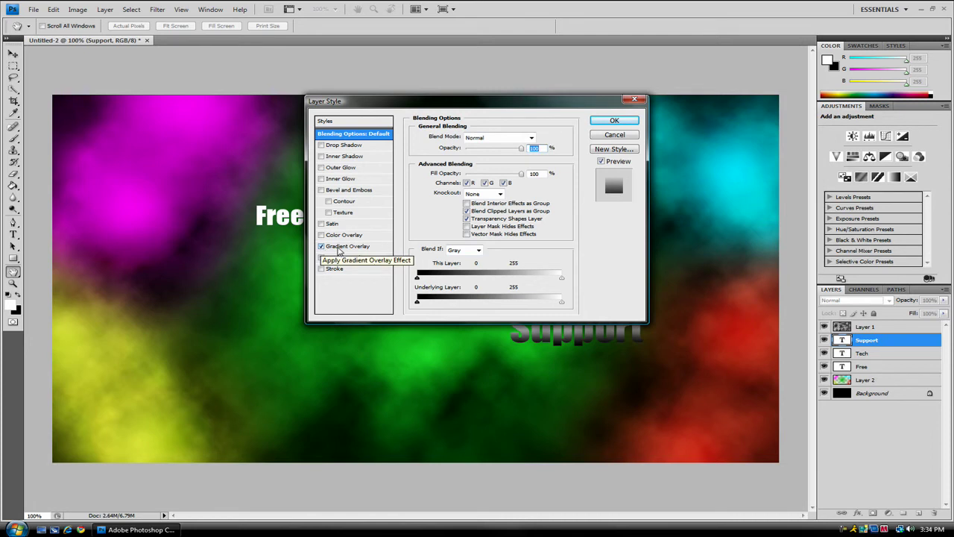
pyautogui.click(337, 250)
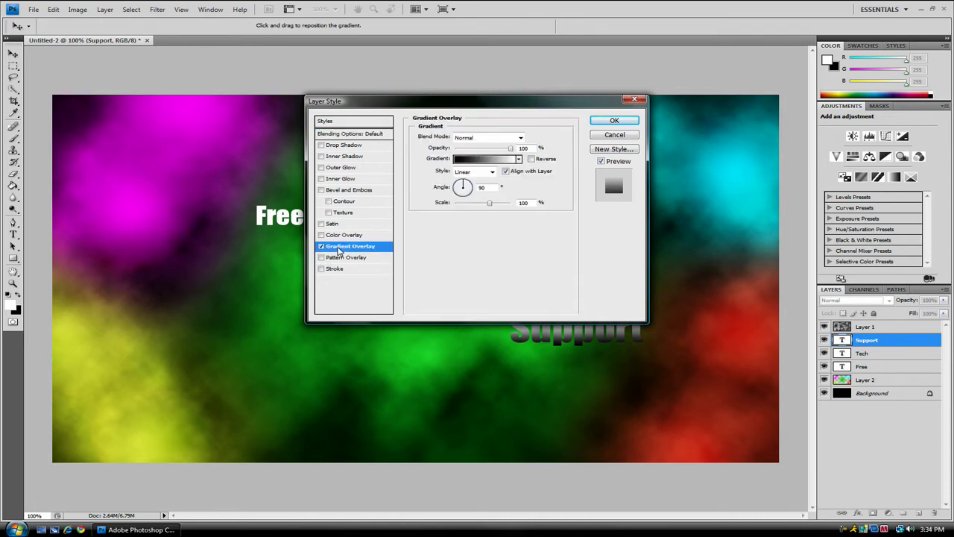
pyautogui.click(484, 160)
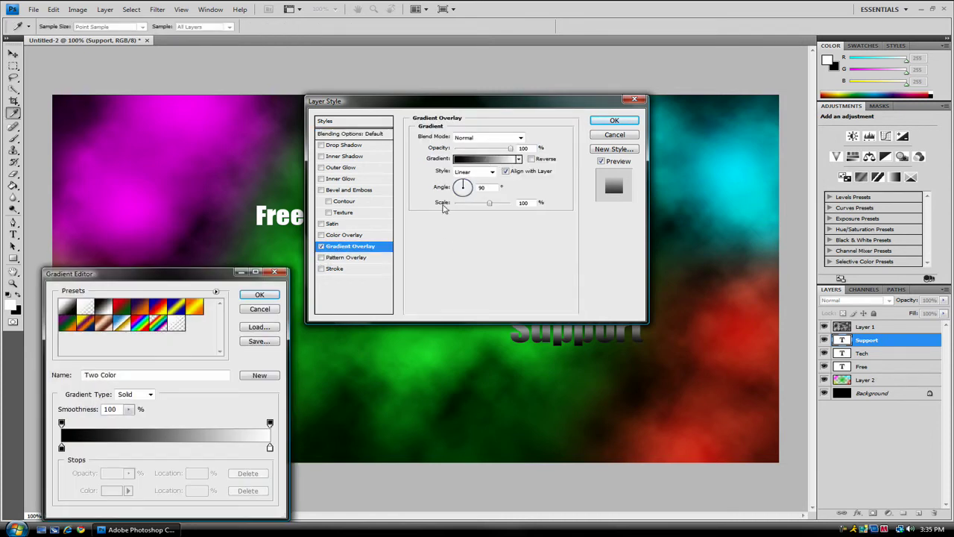
pyautogui.click(93, 328)
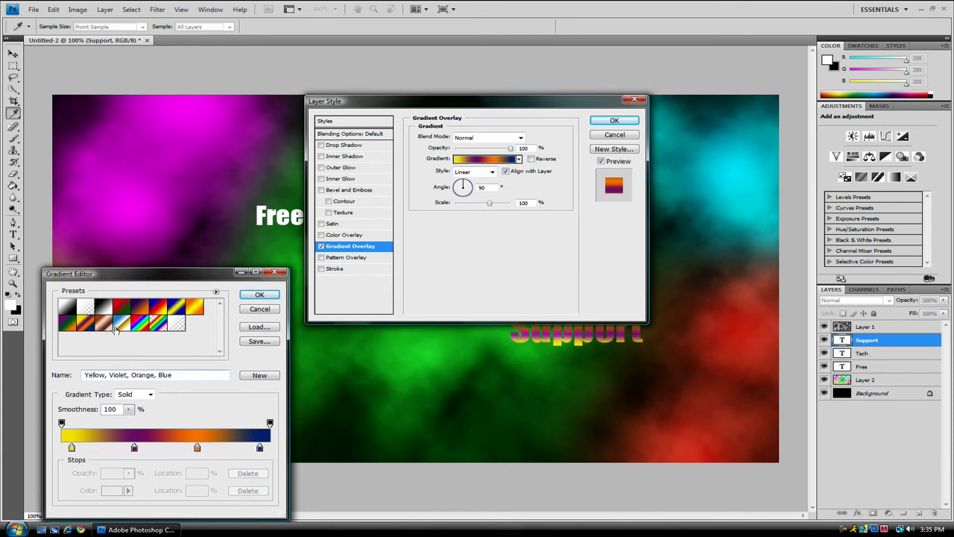
pyautogui.click(121, 325)
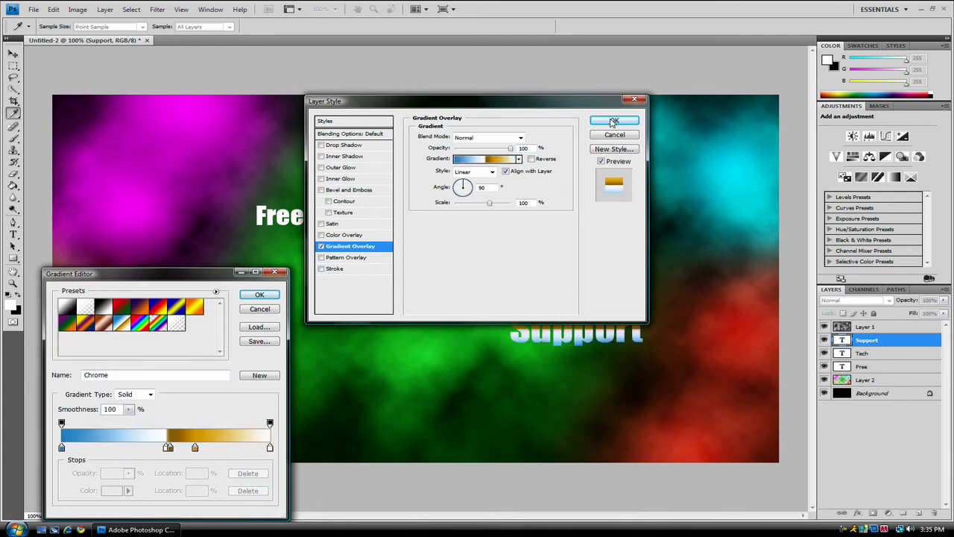
pyautogui.click(260, 296)
# Step: Enable Bevel and Emboss with size about 0 px and apply the layer style
pyautogui.click(322, 190)
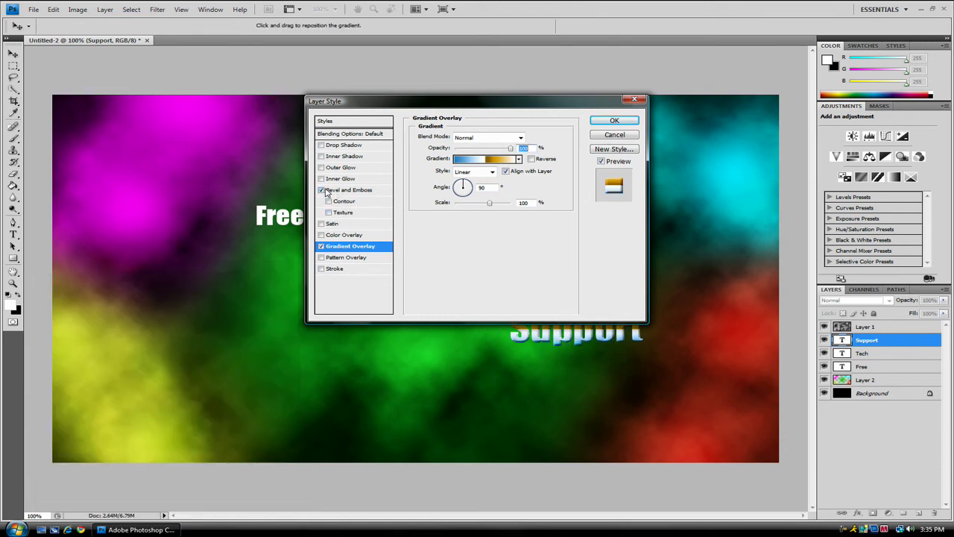
pyautogui.click(347, 190)
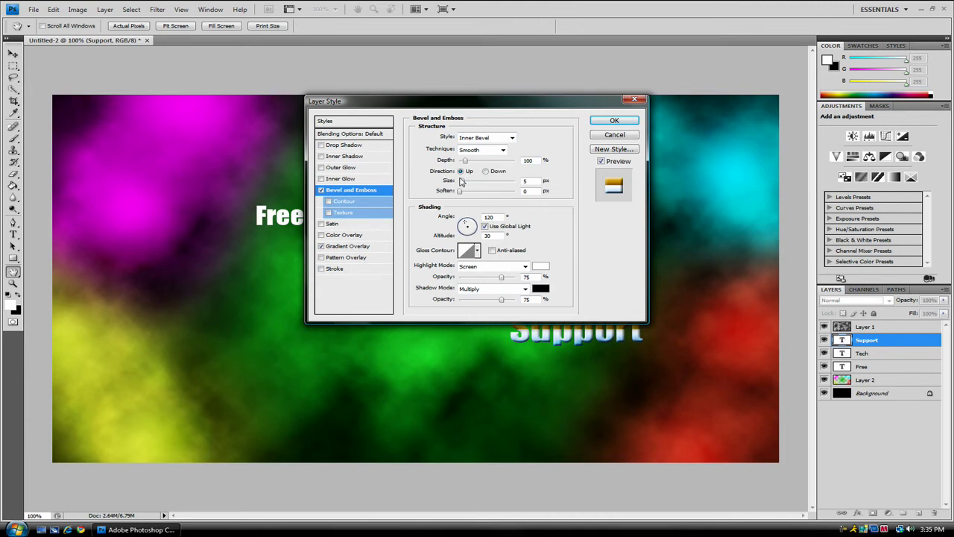
pyautogui.moveTo(462, 183); pyautogui.dragTo(457, 184)
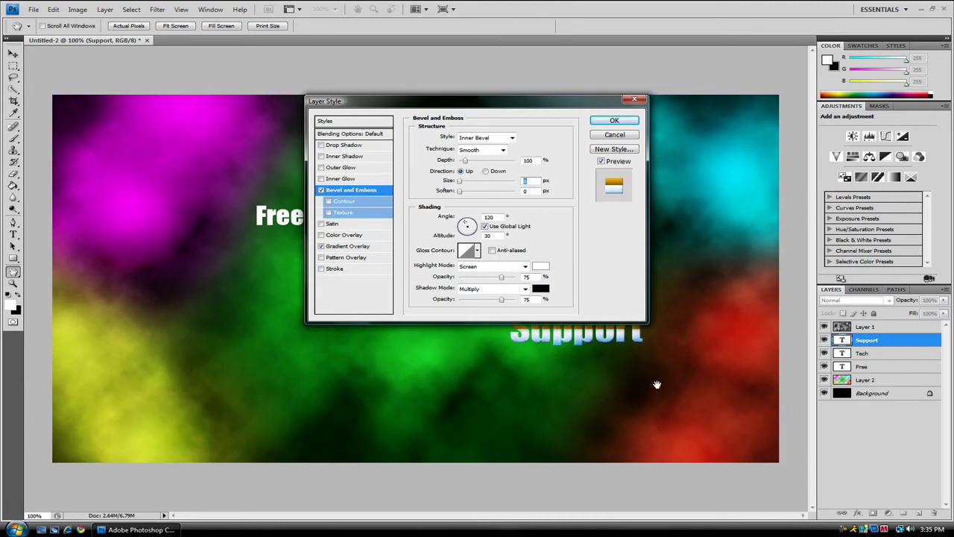
pyautogui.click(621, 121)
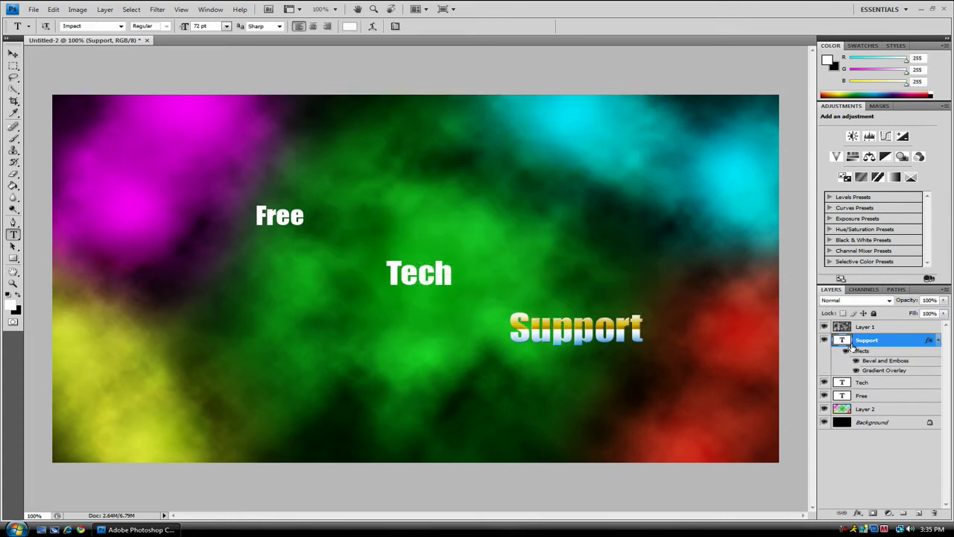
# Step: Collapse the Support layer's effects and copy its gradient bevel layer style
pyautogui.click(938, 340)
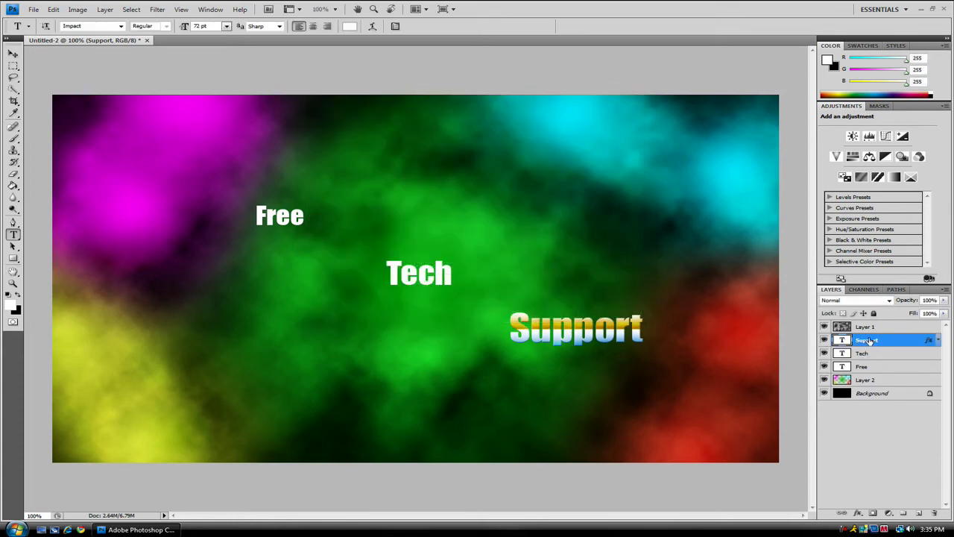
pyautogui.rightClick(868, 342)
pyautogui.click(762, 309)
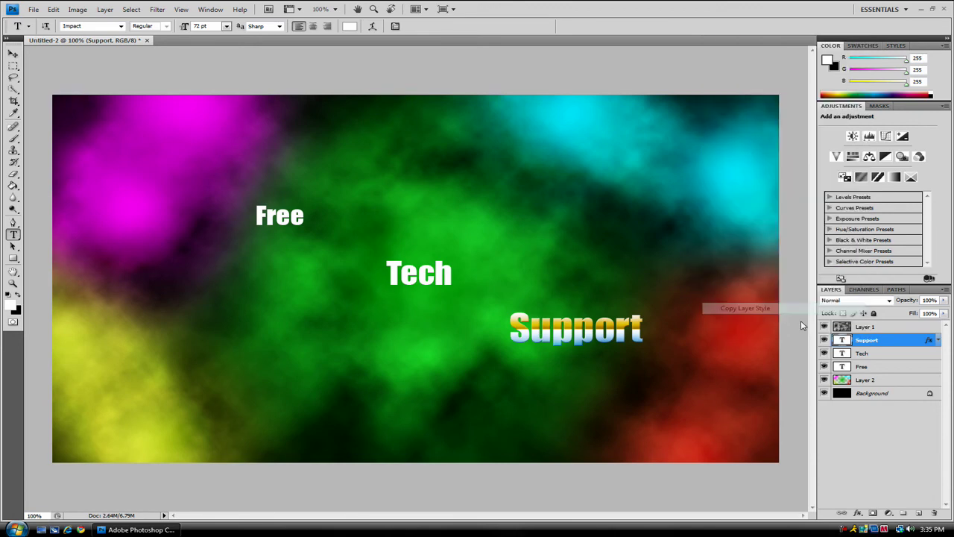
# Step: Paste the style onto Tech and Free, collapse their effects lists, and select Layer 2
pyautogui.rightClick(861, 356)
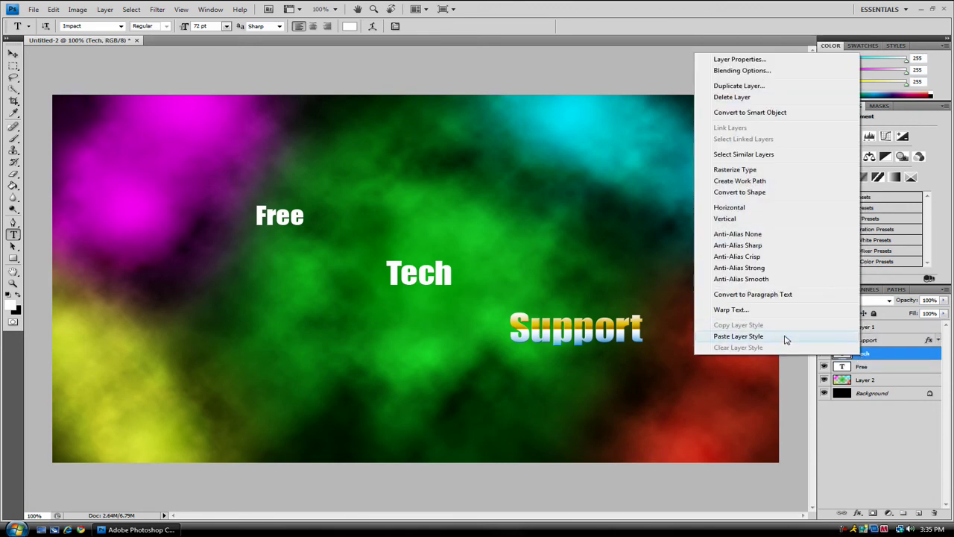
pyautogui.click(785, 339)
pyautogui.rightClick(862, 397)
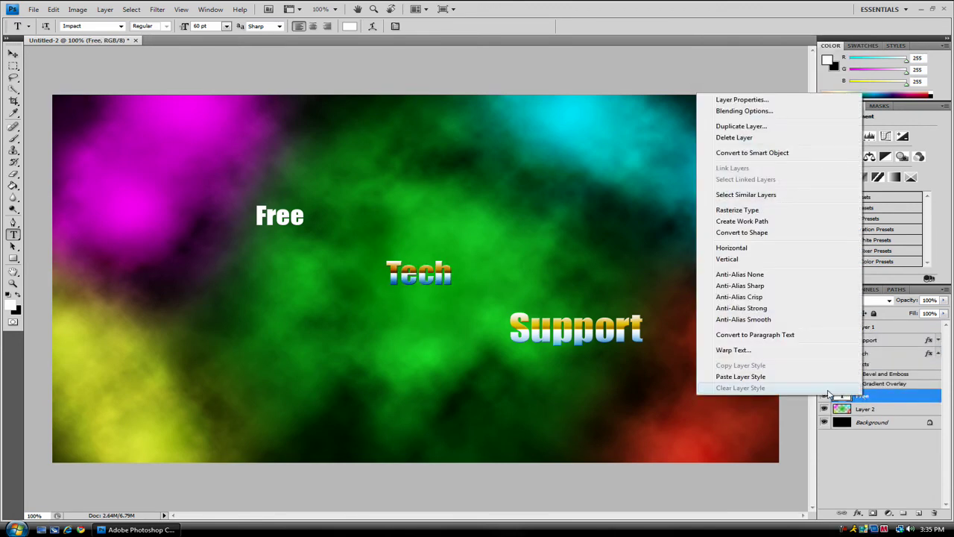
pyautogui.click(746, 376)
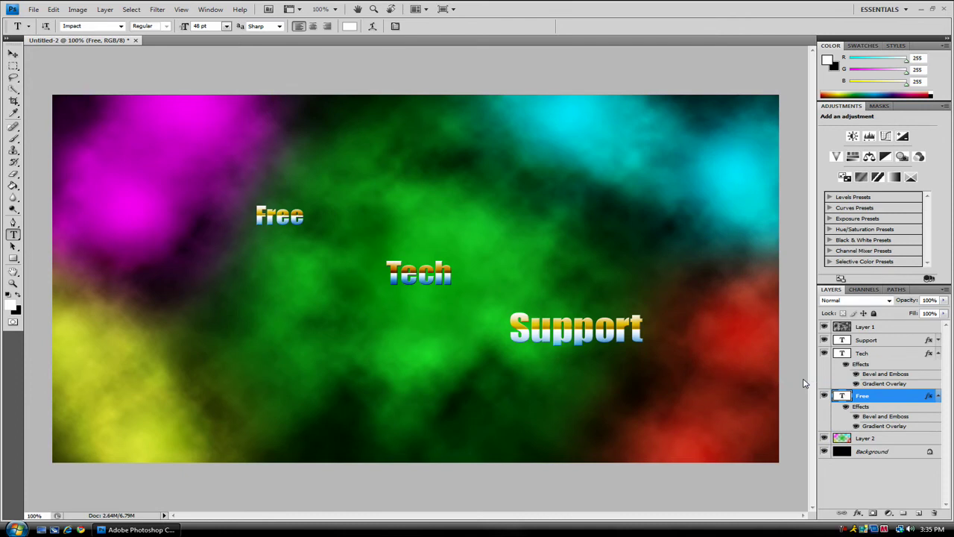
pyautogui.click(937, 395)
pyautogui.click(939, 353)
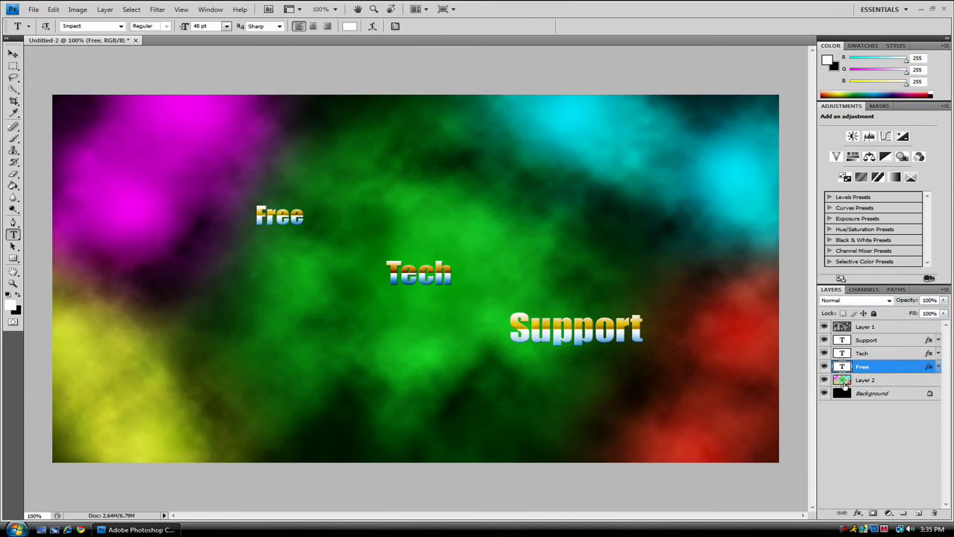
pyautogui.click(856, 382)
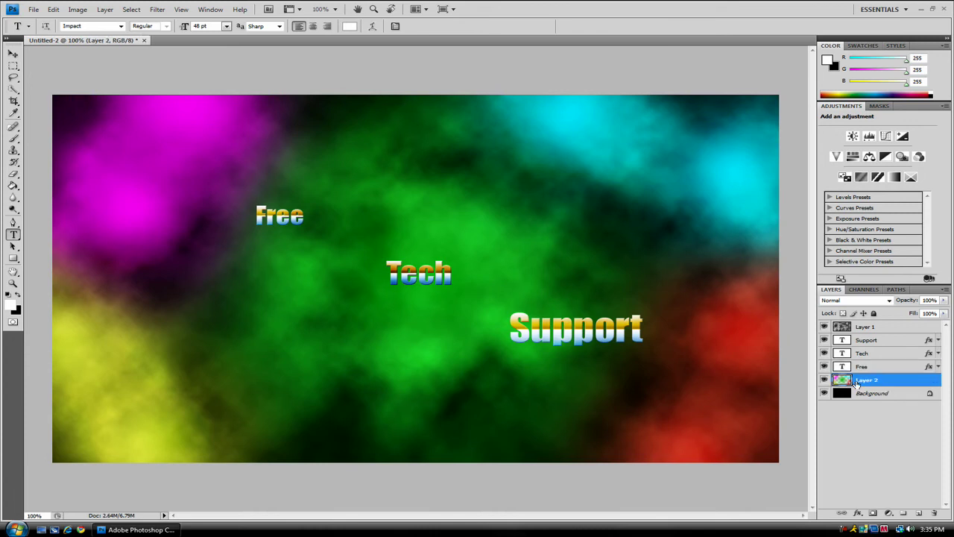
# Step: Add a new Layer 3 and start a Pen path that loops up above Free
pyautogui.click(919, 513)
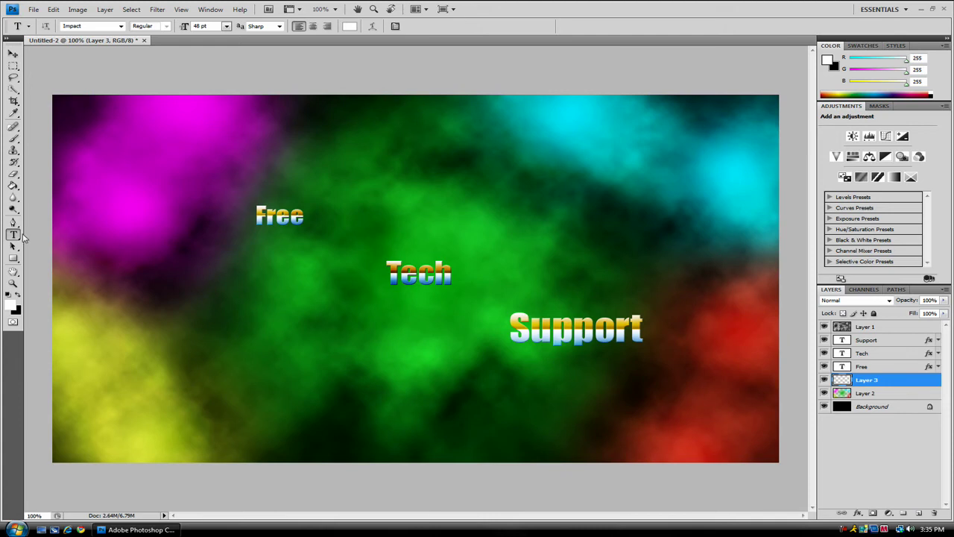
pyautogui.click(14, 221)
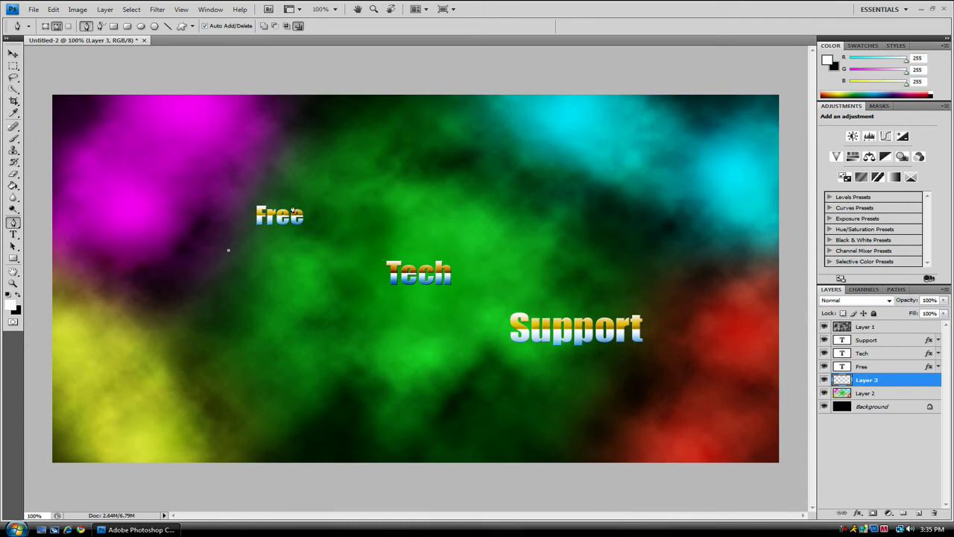
pyautogui.moveTo(294, 197); pyautogui.dragTo(292, 146)
pyautogui.moveTo(323, 148); pyautogui.dragTo(335, 142)
# Step: Continue the path curving down past Tech, through Support, and trailing off rightward
pyautogui.moveTo(347, 179); pyautogui.dragTo(369, 174)
pyautogui.moveTo(329, 229); pyautogui.dragTo(336, 234)
pyautogui.moveTo(414, 298); pyautogui.dragTo(462, 204)
pyautogui.moveTo(507, 276); pyautogui.dragTo(493, 279)
pyautogui.moveTo(508, 373); pyautogui.dragTo(677, 270)
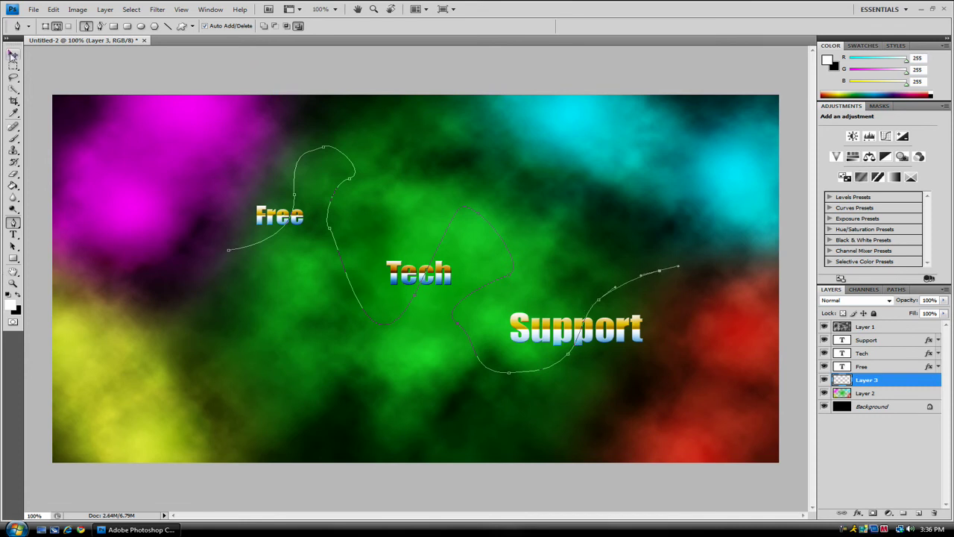
# Step: Switch to the Brush tool and set its Master Diameter to 15 px
pyautogui.click(13, 138)
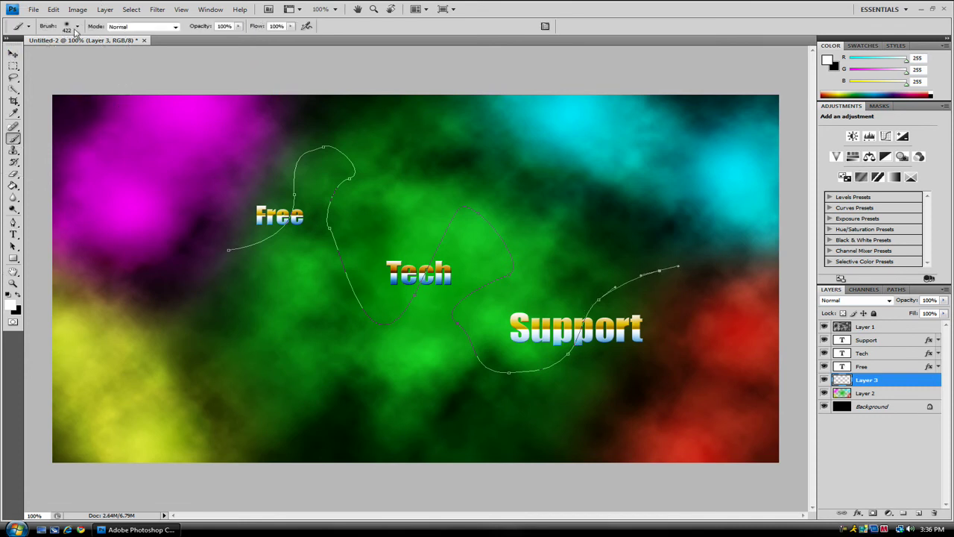
pyautogui.click(76, 26)
pyautogui.moveTo(109, 58); pyautogui.dragTo(29, 53)
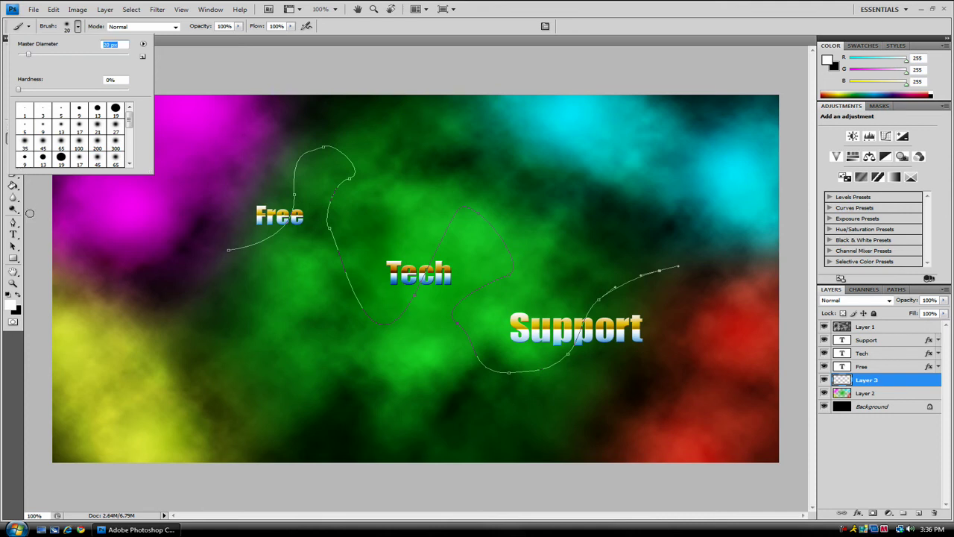
# Step: Stroke the path with the Brush using Simulate Pressure, then hide the path outline
pyautogui.click(13, 222)
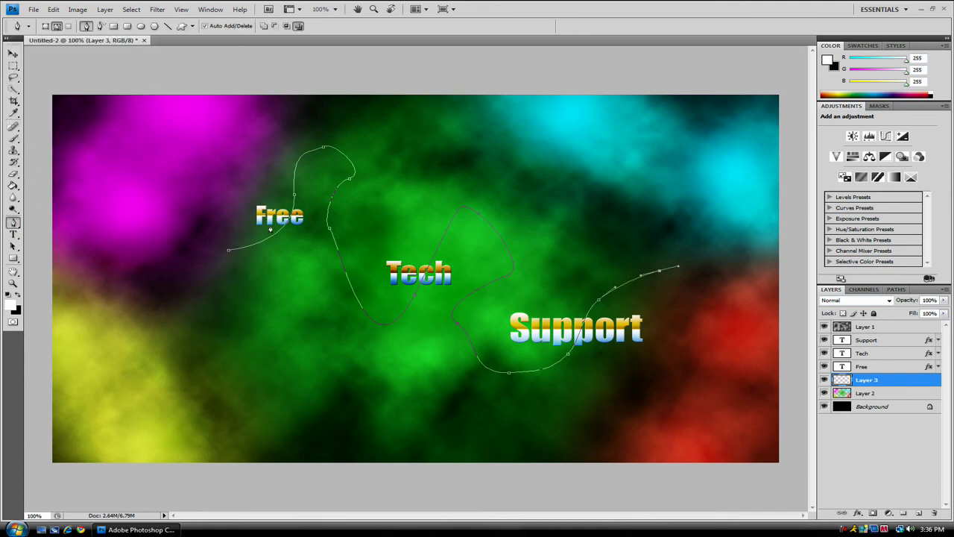
pyautogui.rightClick(298, 166)
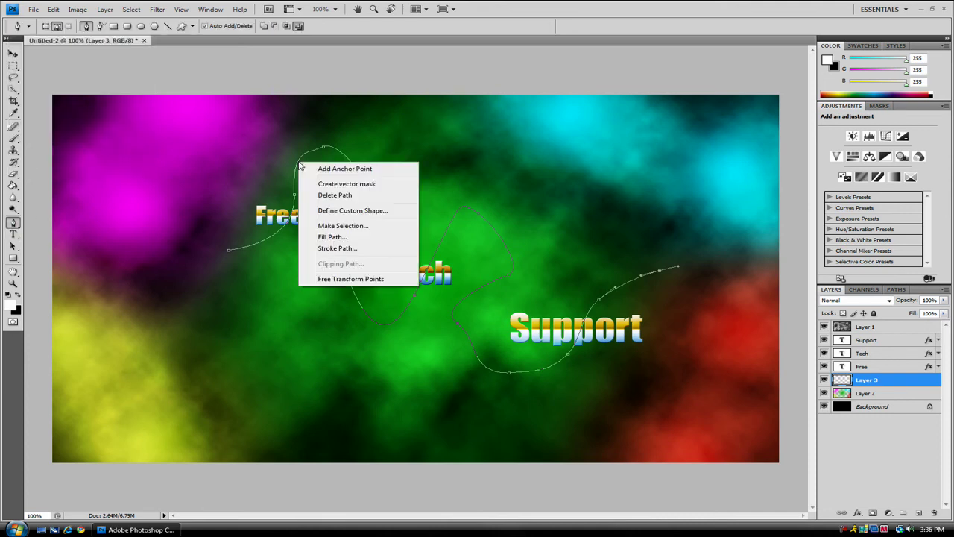
pyautogui.click(328, 248)
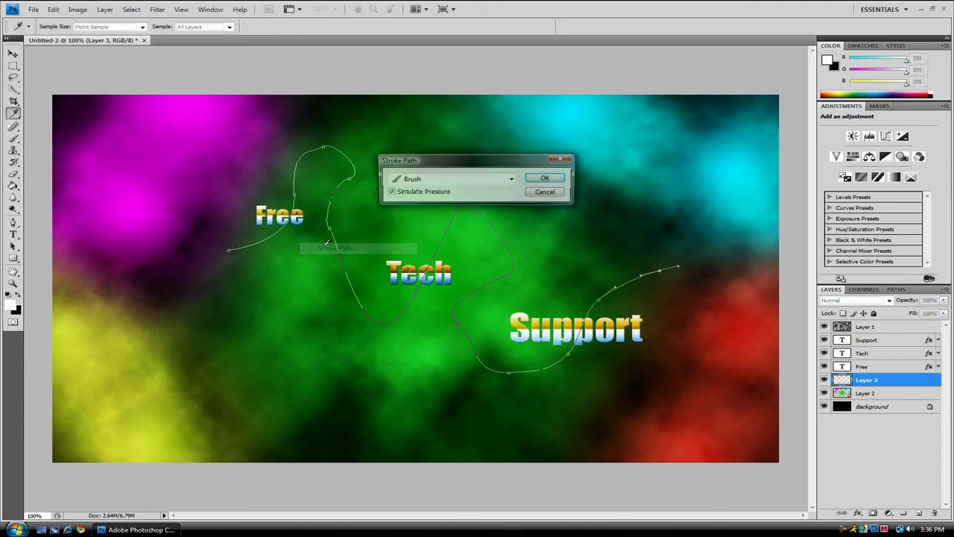
pyautogui.click(430, 180)
pyautogui.click(428, 182)
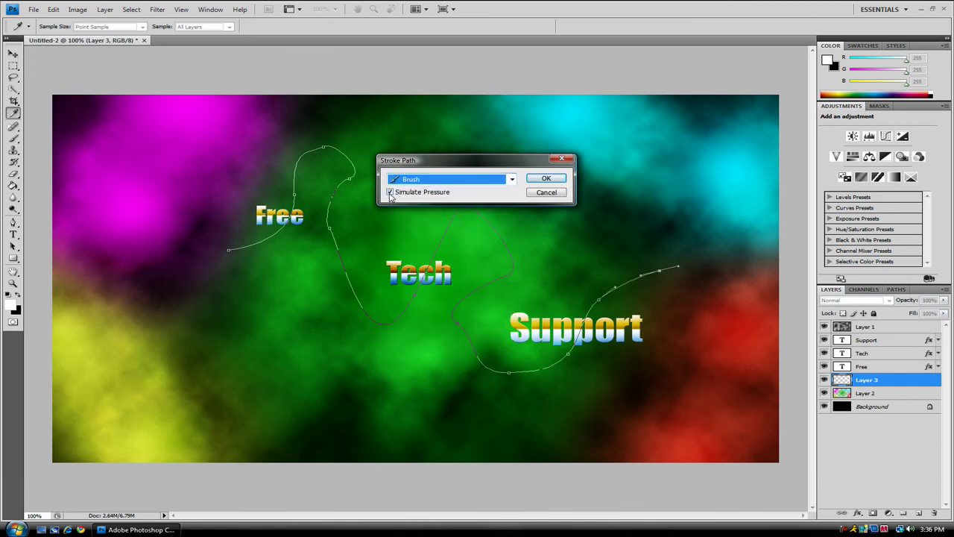
pyautogui.click(546, 178)
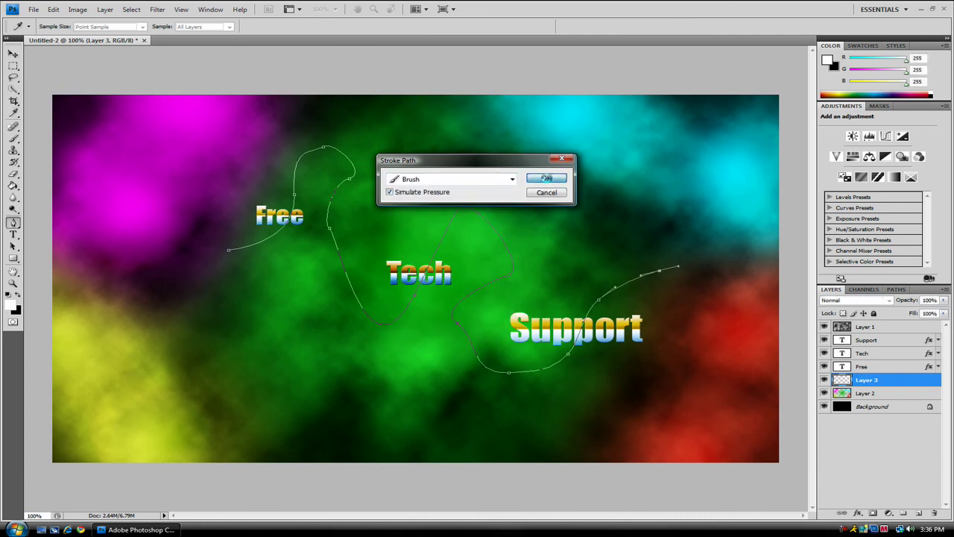
pyautogui.press('Return')
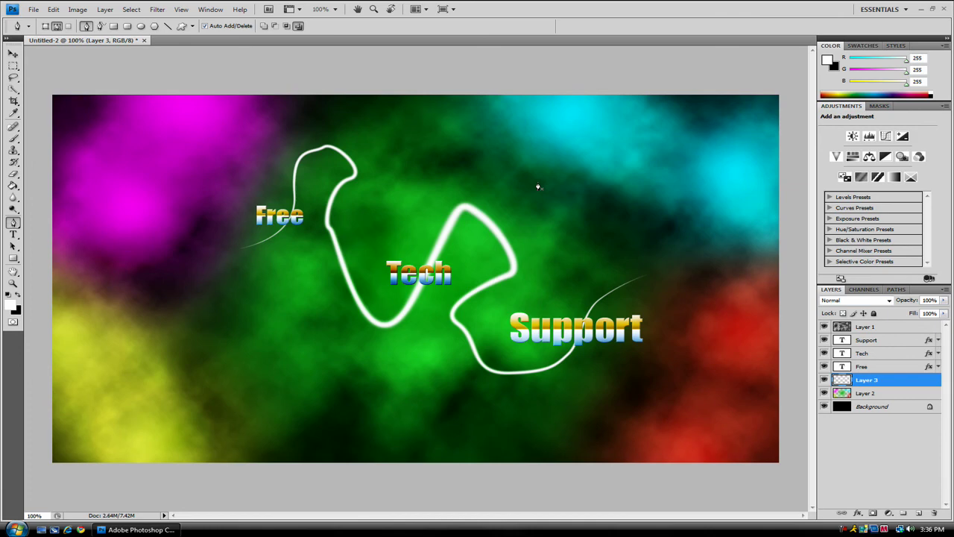
# Step: Save the artwork as an interlaced PNG named 'awesomeness' on the Desktop
pyautogui.click(32, 10)
pyautogui.click(154, 148)
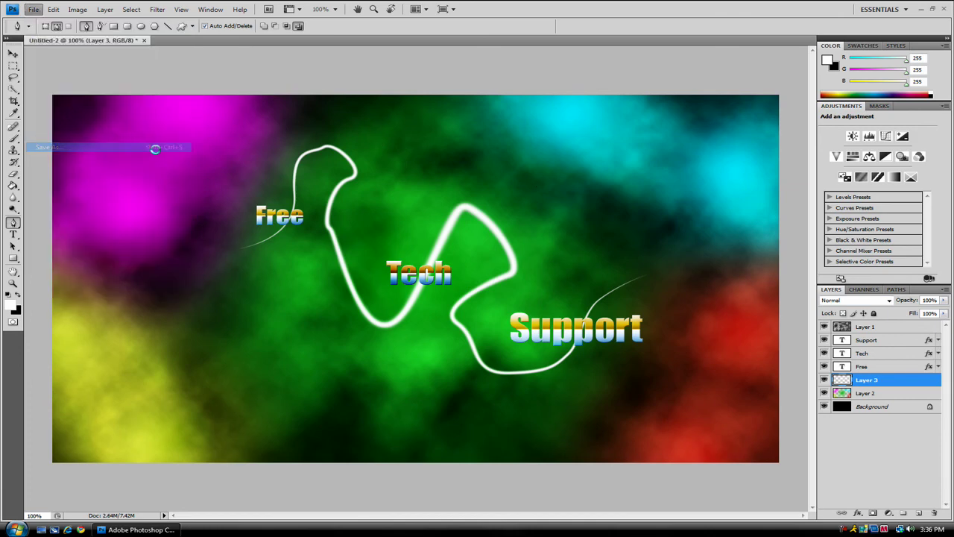
pyautogui.click(442, 267)
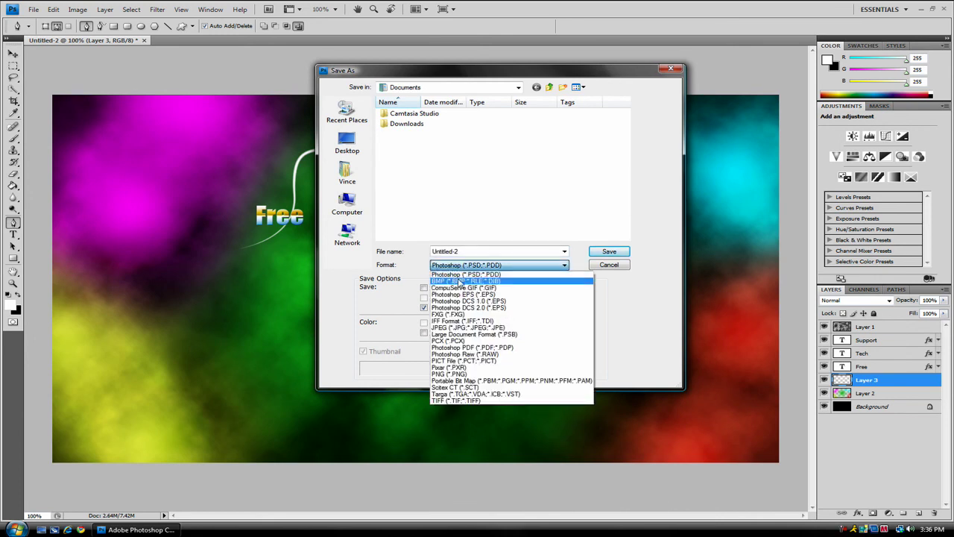
pyautogui.click(450, 374)
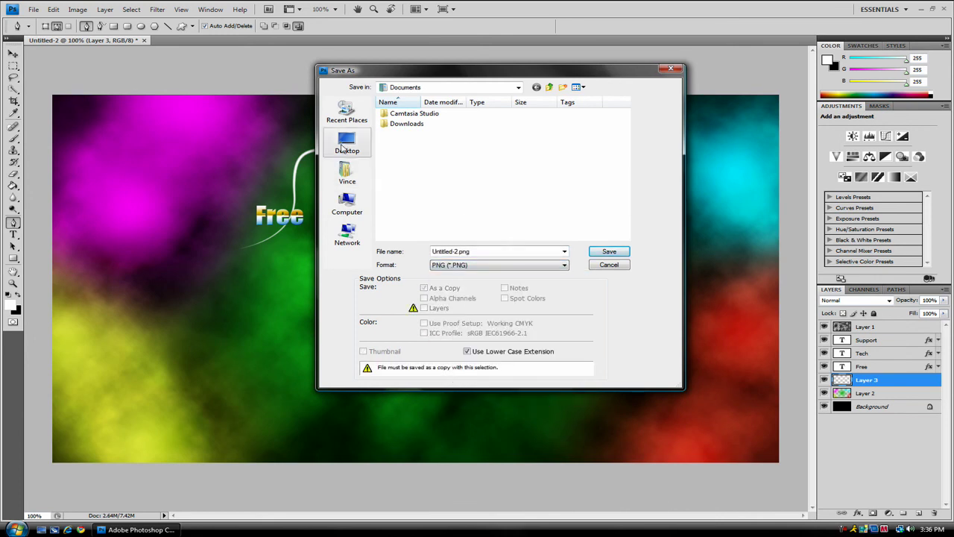
pyautogui.click(347, 144)
pyautogui.doubleClick(479, 252)
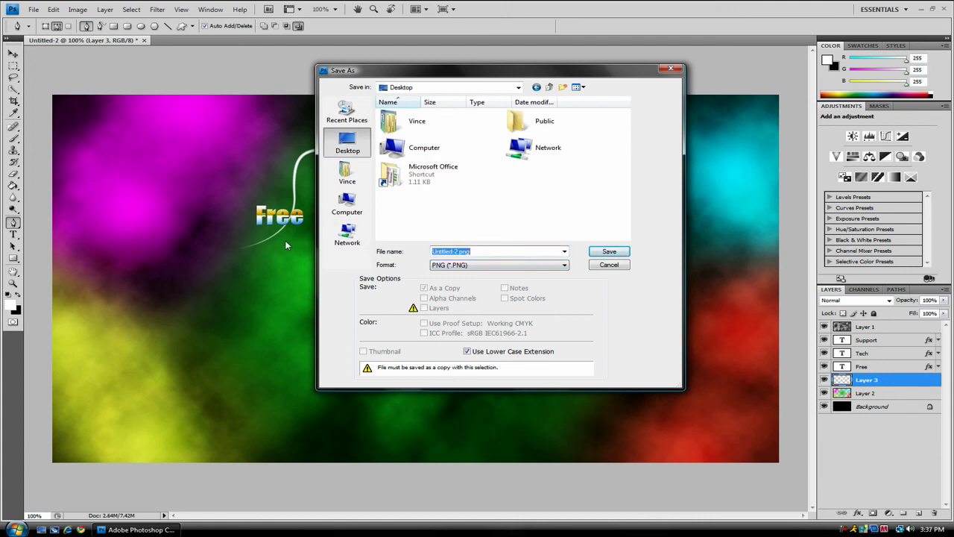
pyautogui.write('awesomeness')
pyautogui.click(608, 252)
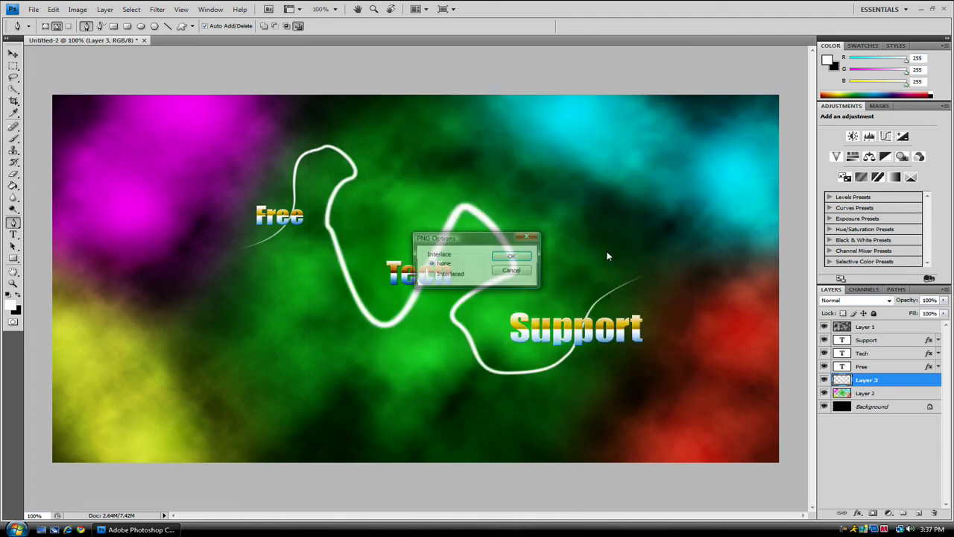
pyautogui.click(504, 260)
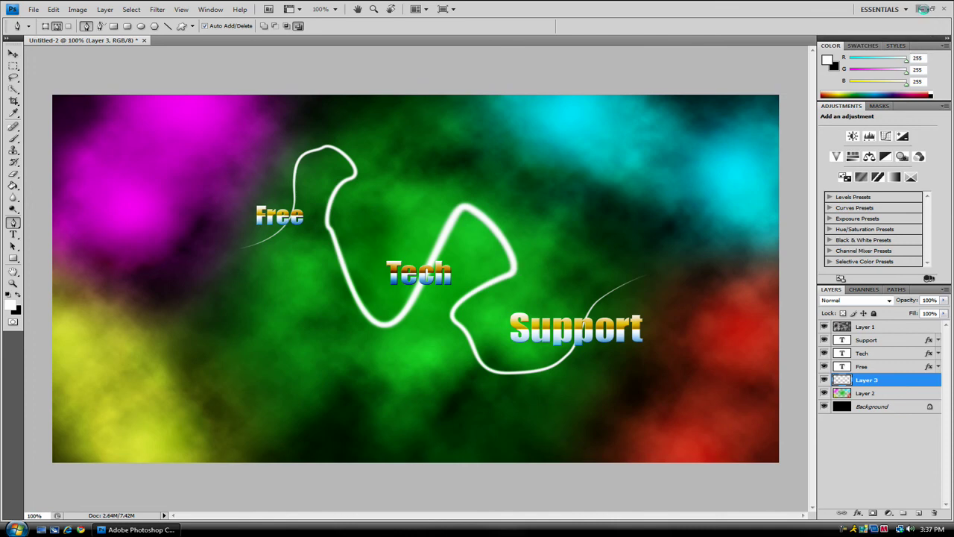
# Step: Minimize Photoshop and preview the saved awesomeness PNG in Photo Gallery, then close it
pyautogui.click(922, 9)
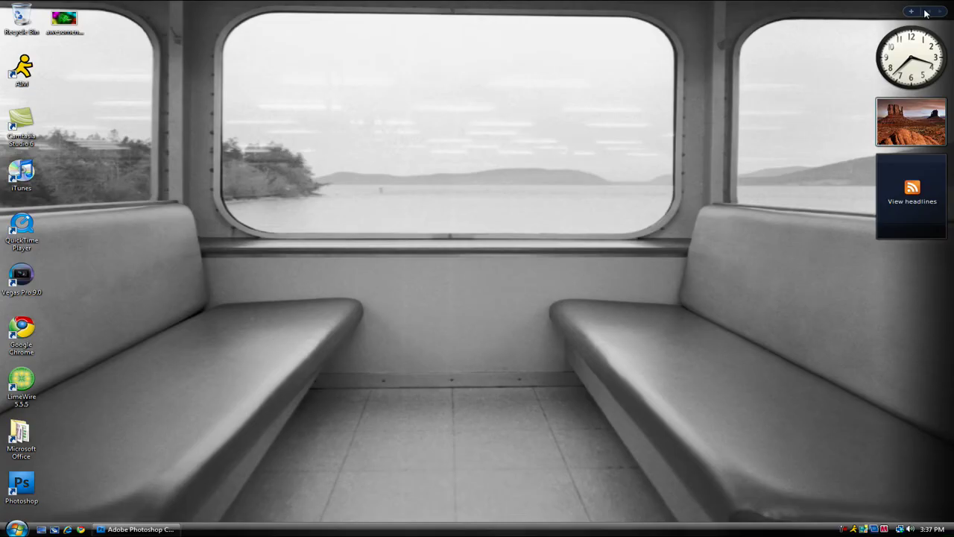
pyautogui.click(73, 30)
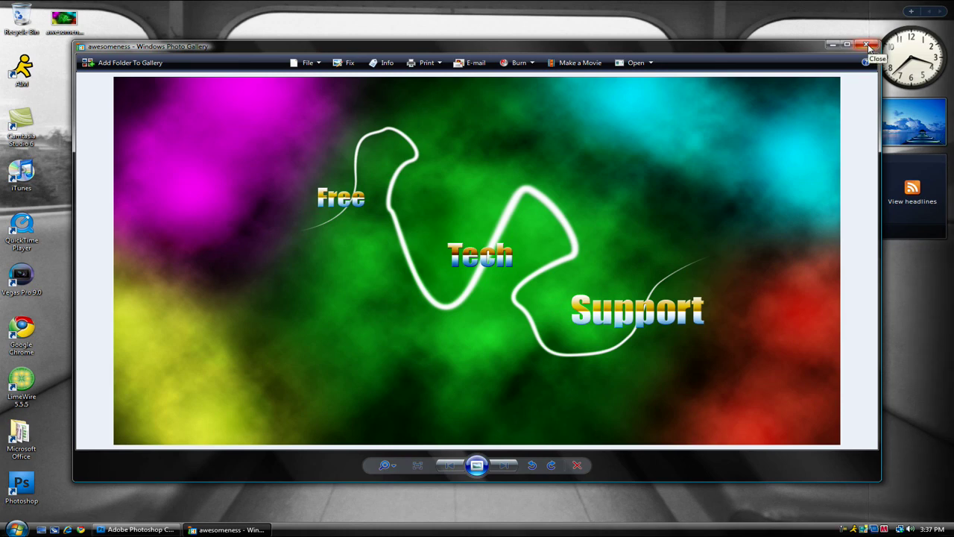
pyautogui.click(867, 46)
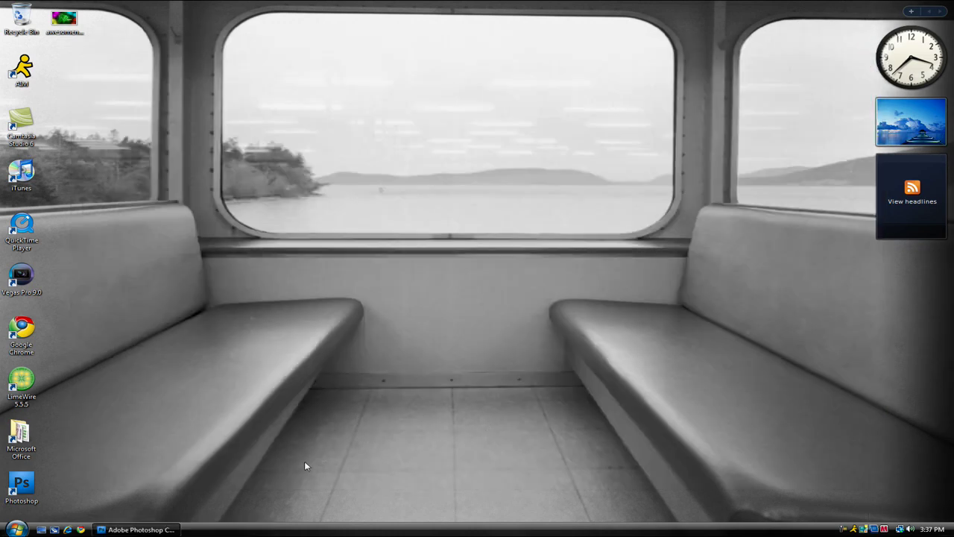
# Step: Close Photoshop from the taskbar without saving the document
pyautogui.rightClick(138, 529)
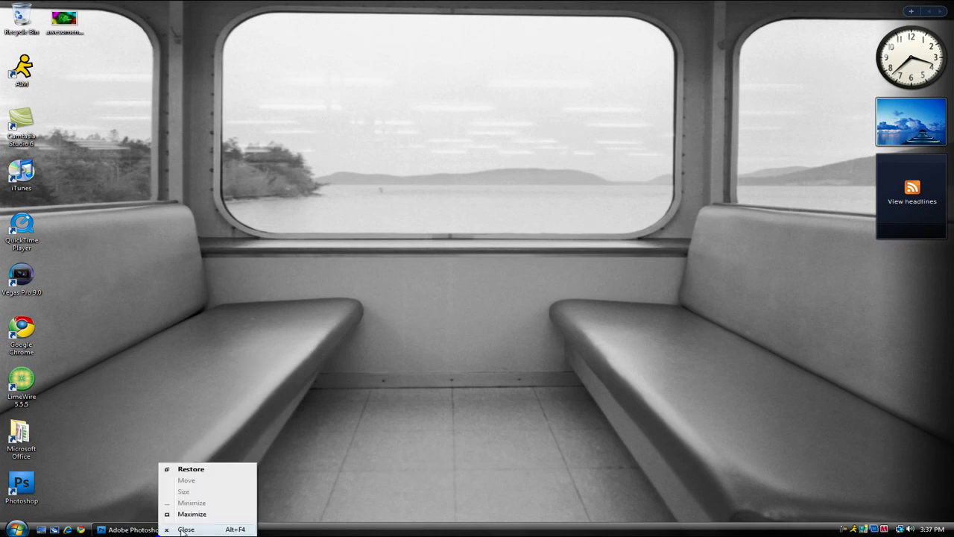
pyautogui.click(149, 519)
pyautogui.click(467, 195)
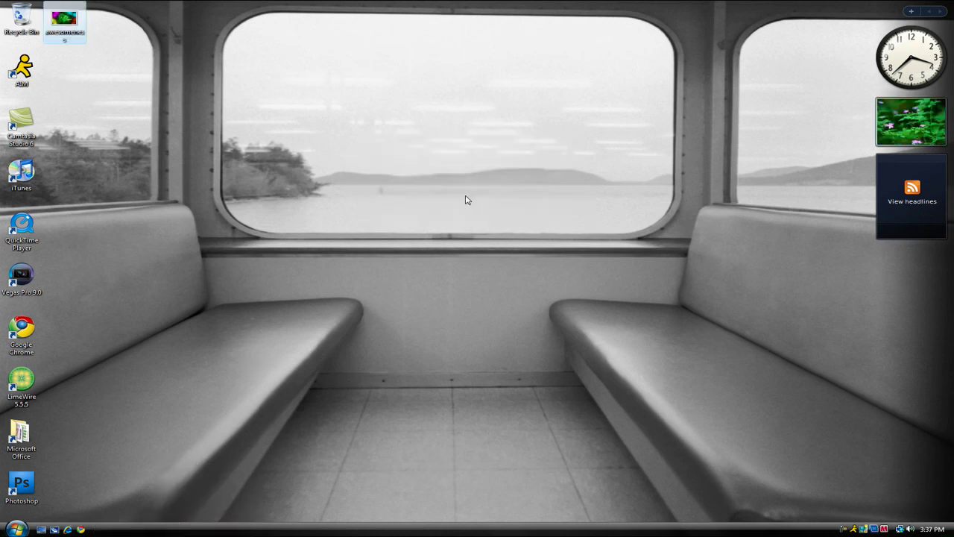